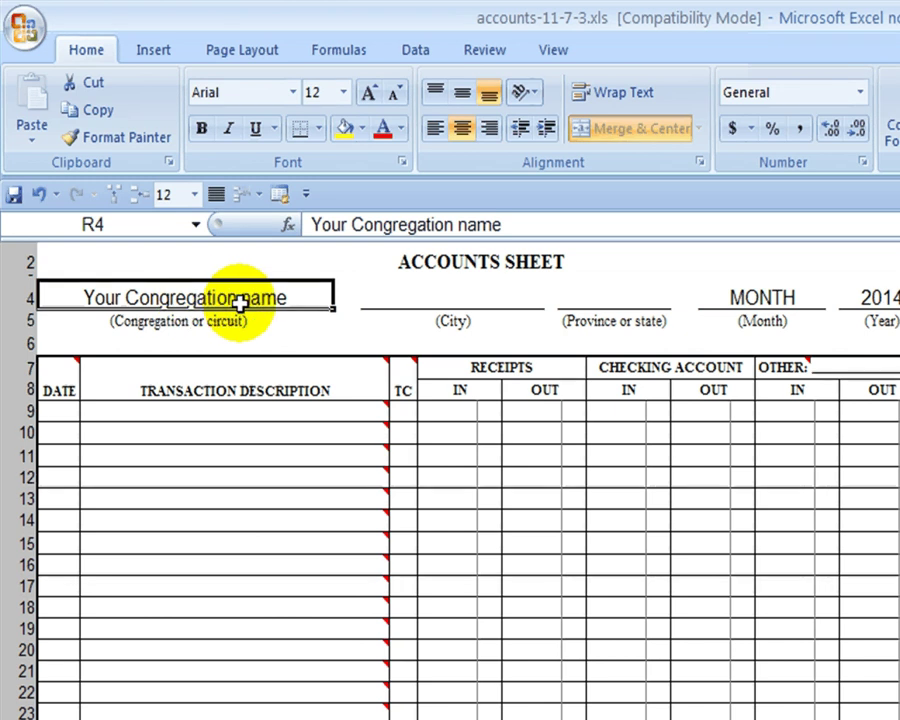
Enter Wild West as the congregation name in the accounts sheet header
text(Wi)
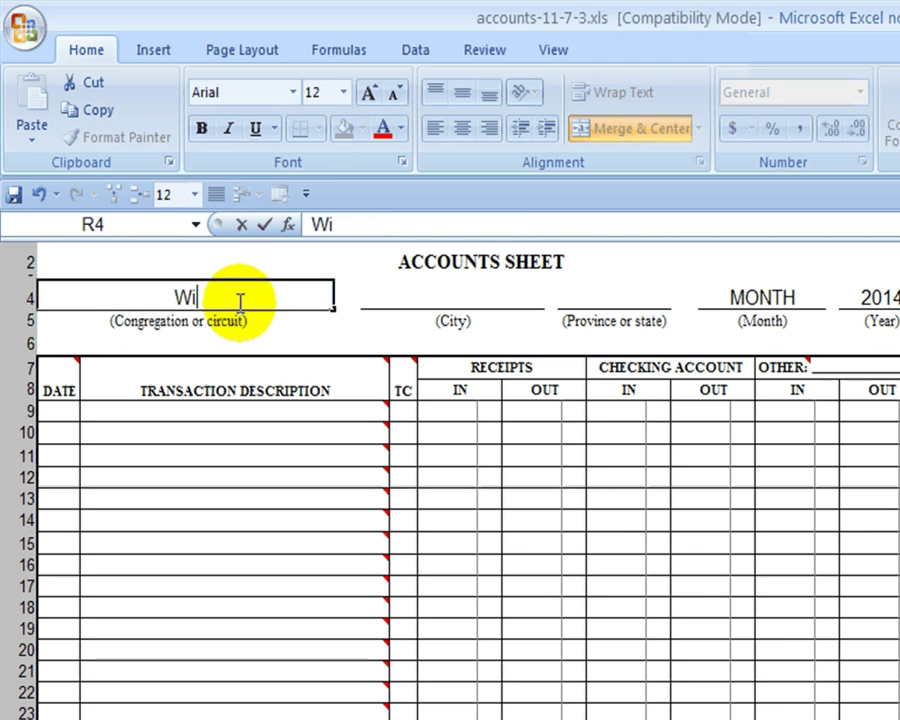
text(ld)
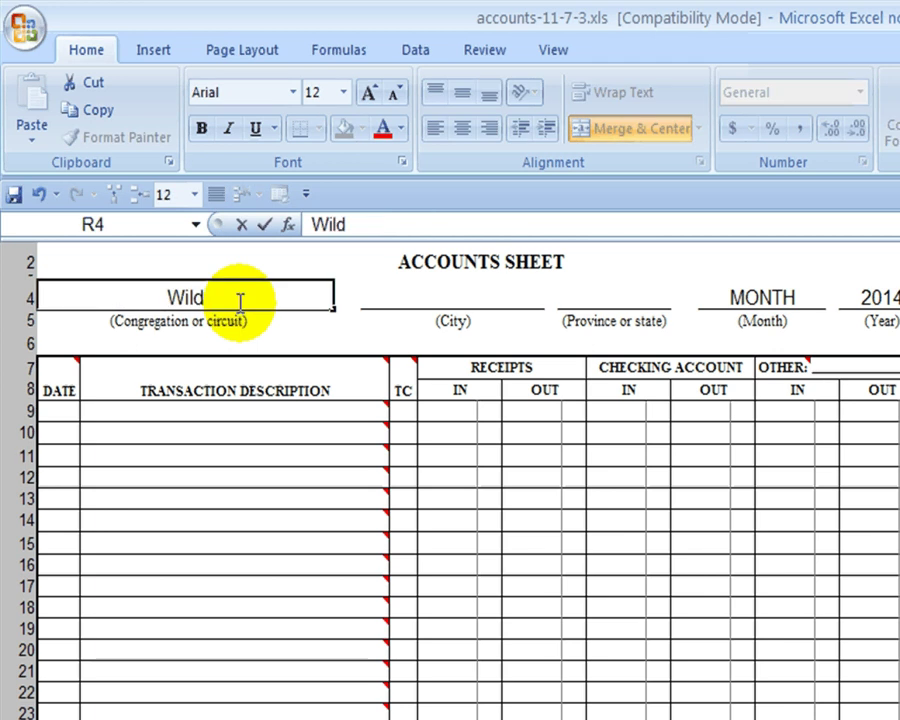
text( West)
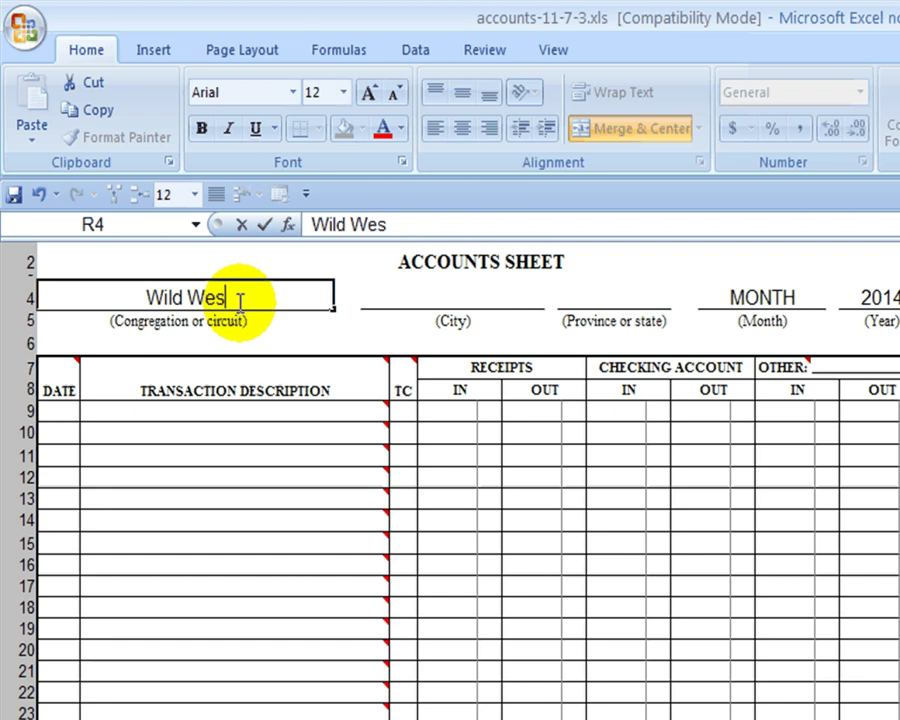
key(Tab)
Fill in Dry Gulch as the city and TX as the province or state in the header
key(Tab)
key(Tab)
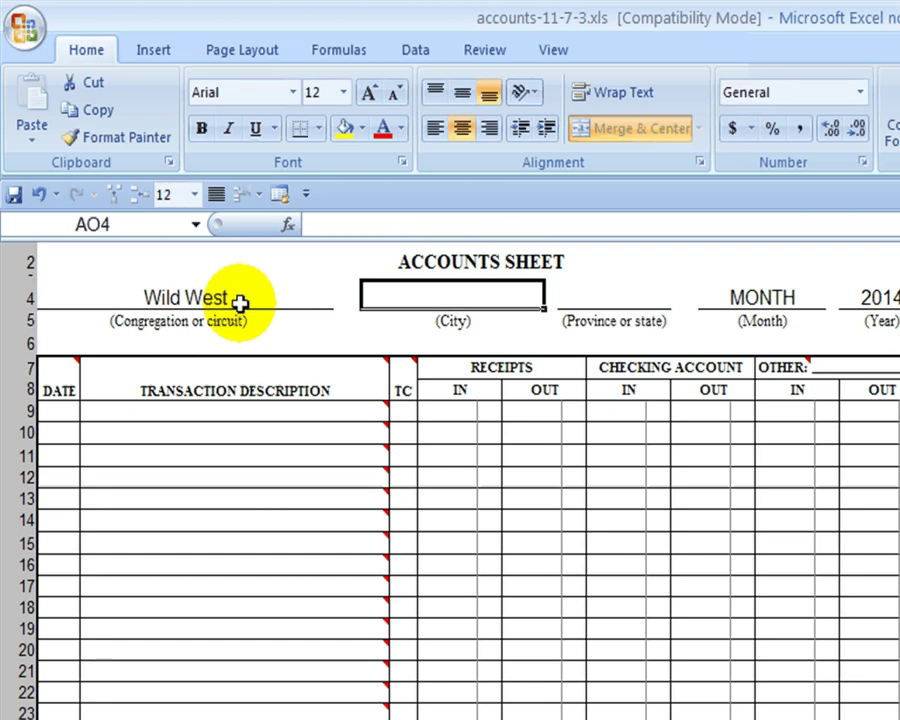
text(Dry )
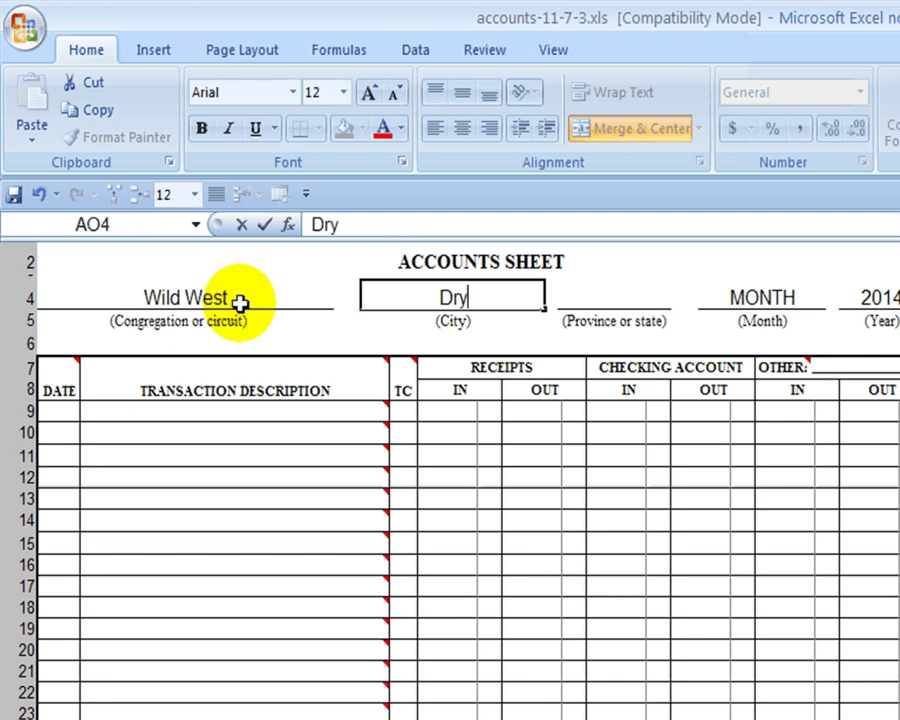
text(G)
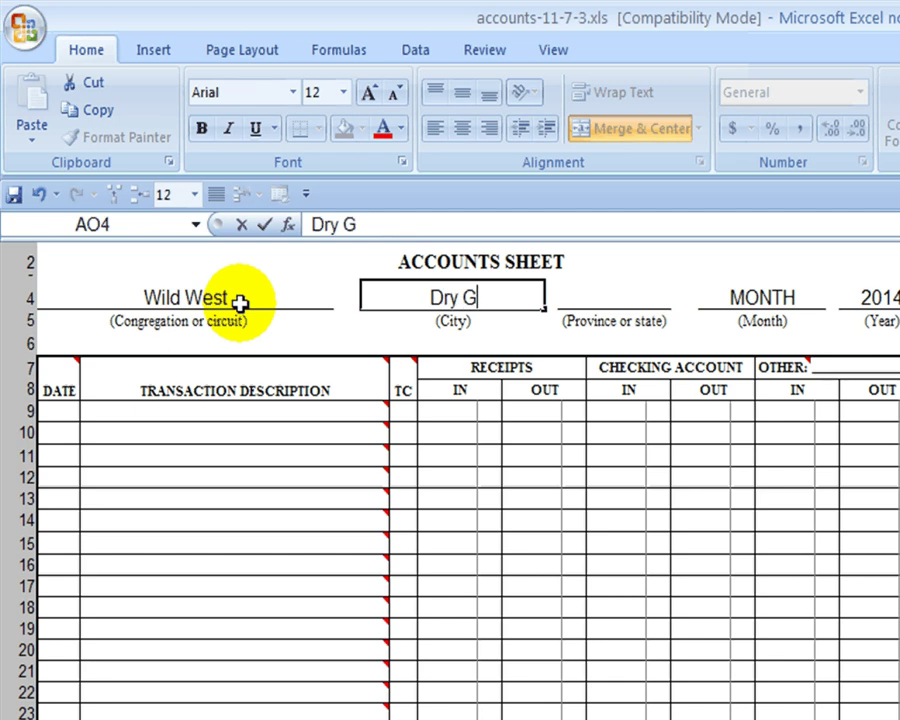
text(ulch)
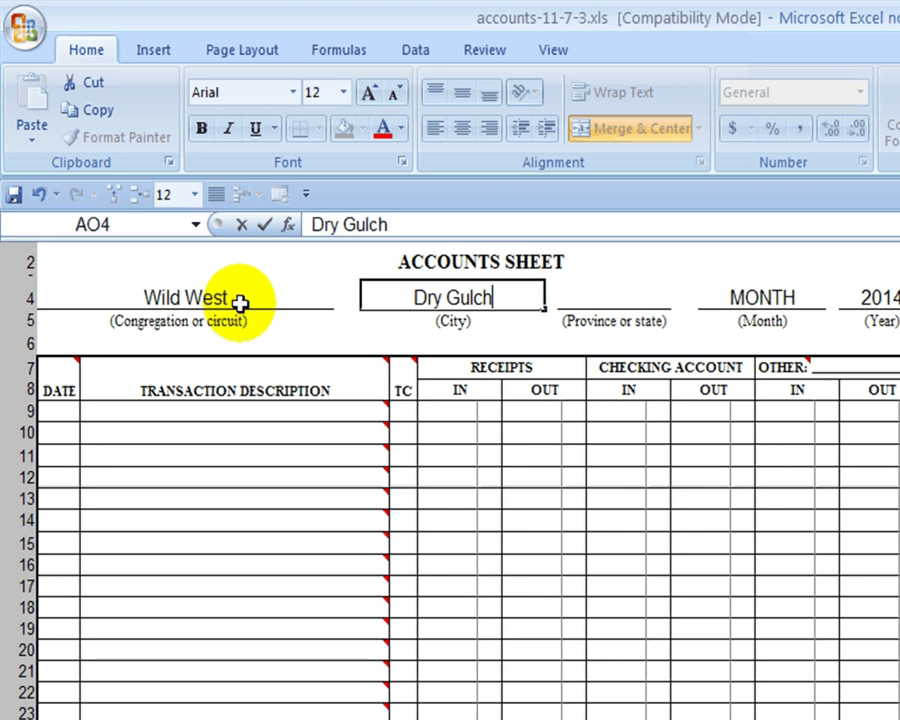
key(Tab)
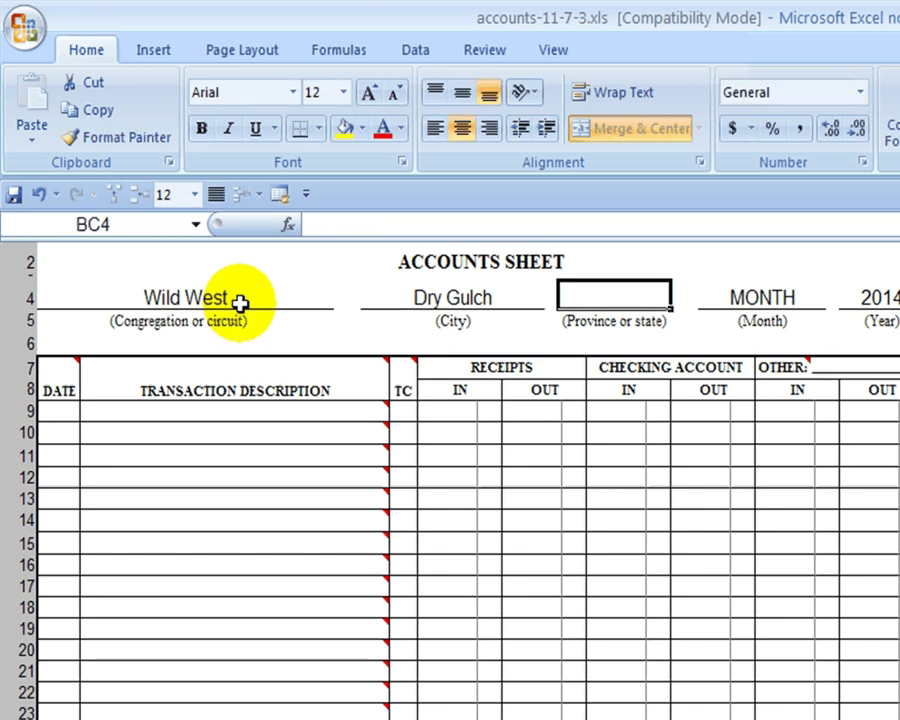
text(TX)
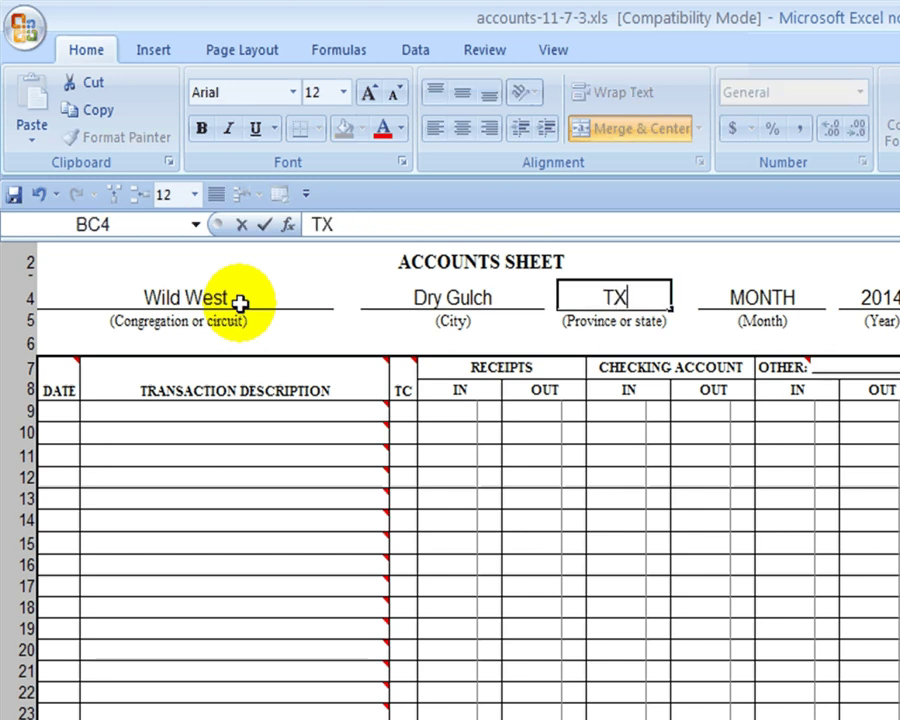
key(Tab)
Set the year in the accounts sheet header to 2015
key(Tab)
key(Tab)
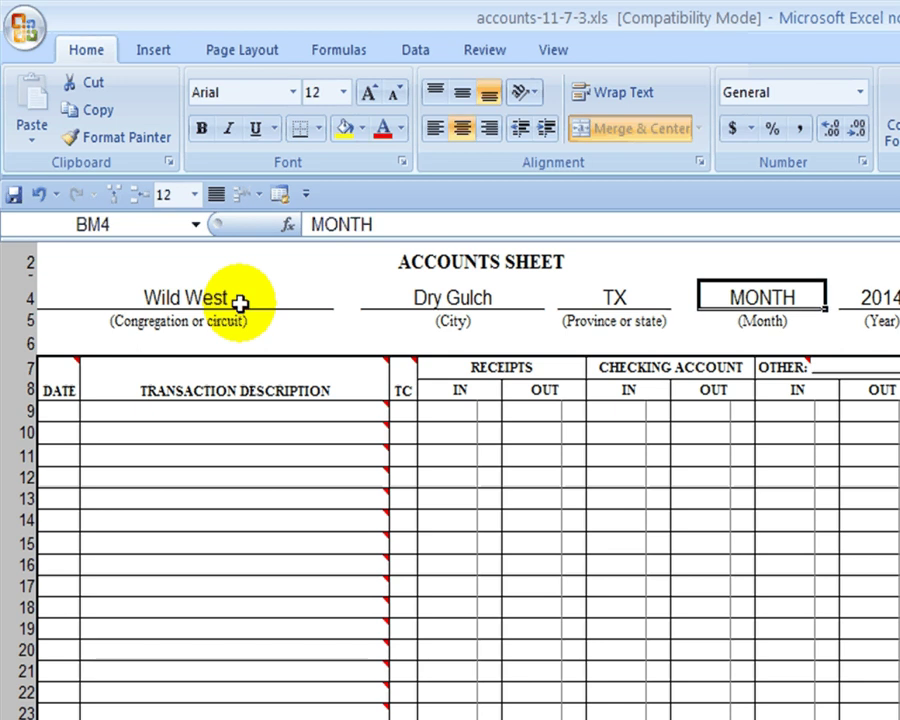
key(Tab)
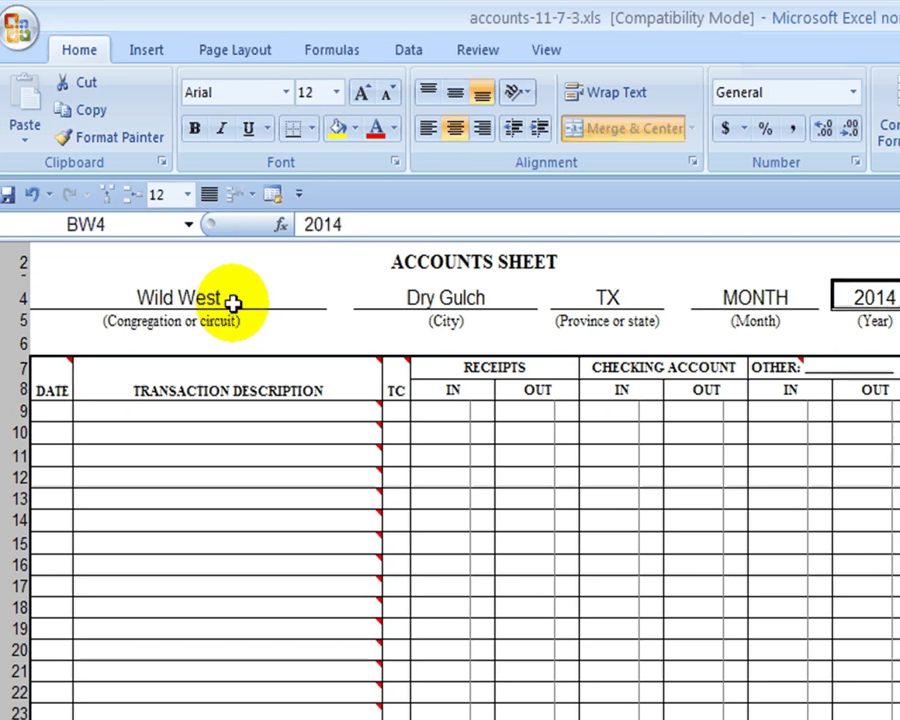
text(2015)
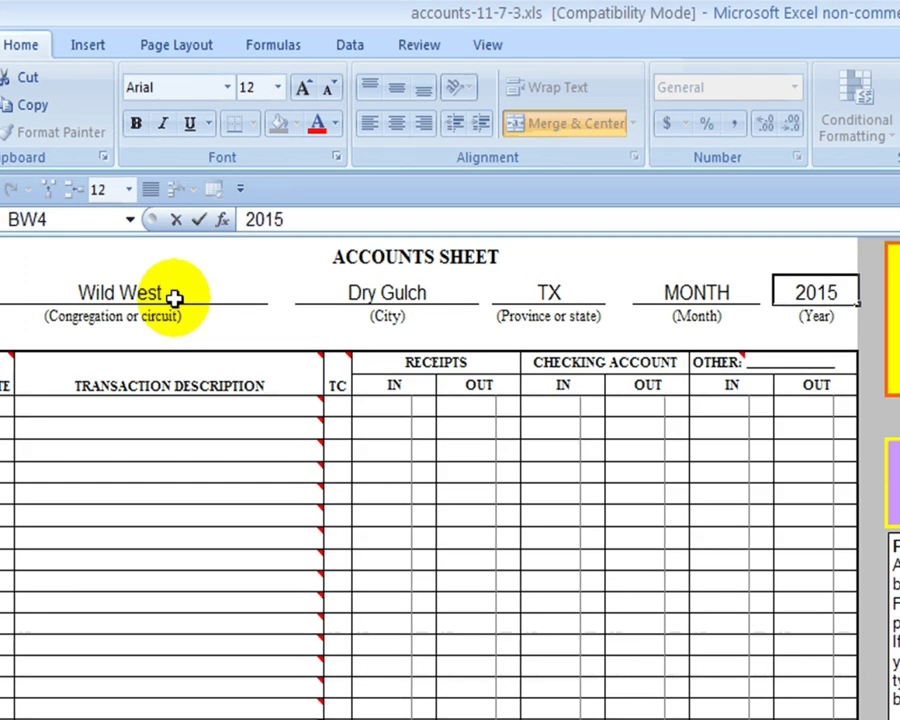
key(Return)
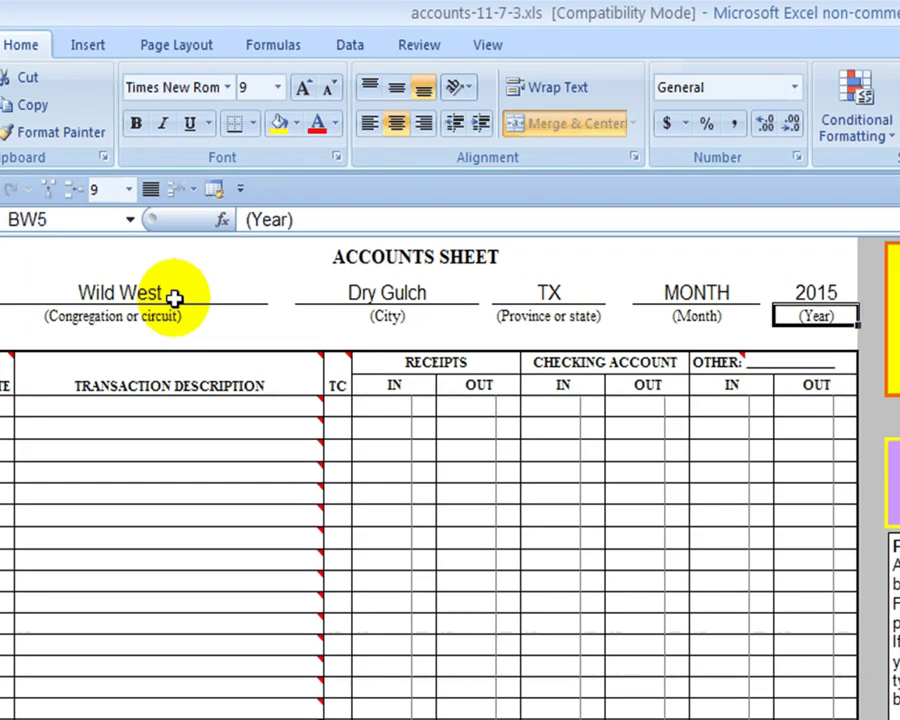
Look through page 1 of the accounts sheet down to the Branch Transfer section and the column totals
key(Left)
key(Left)
key(Left)
key(Left)
key(Left)
key(Left)
key(Left)
key(Left)
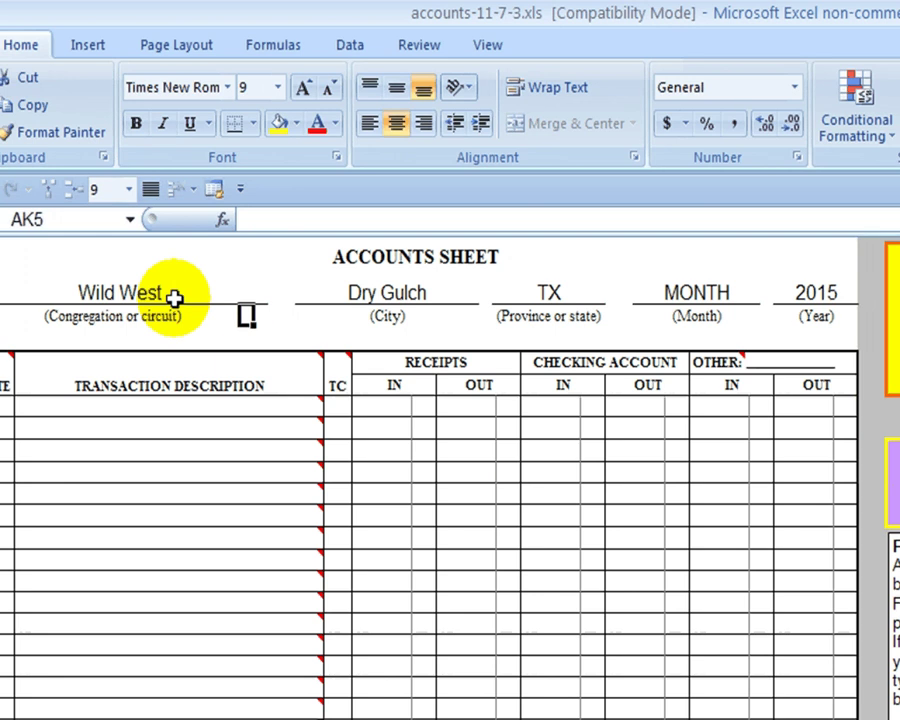
key(Down)
key(Down)
key(Down)
key(Down)
key(Down)
key(Down)
key(Down)
key(Down)
key(Down)
key(Down)
key(Down)
key(Down)
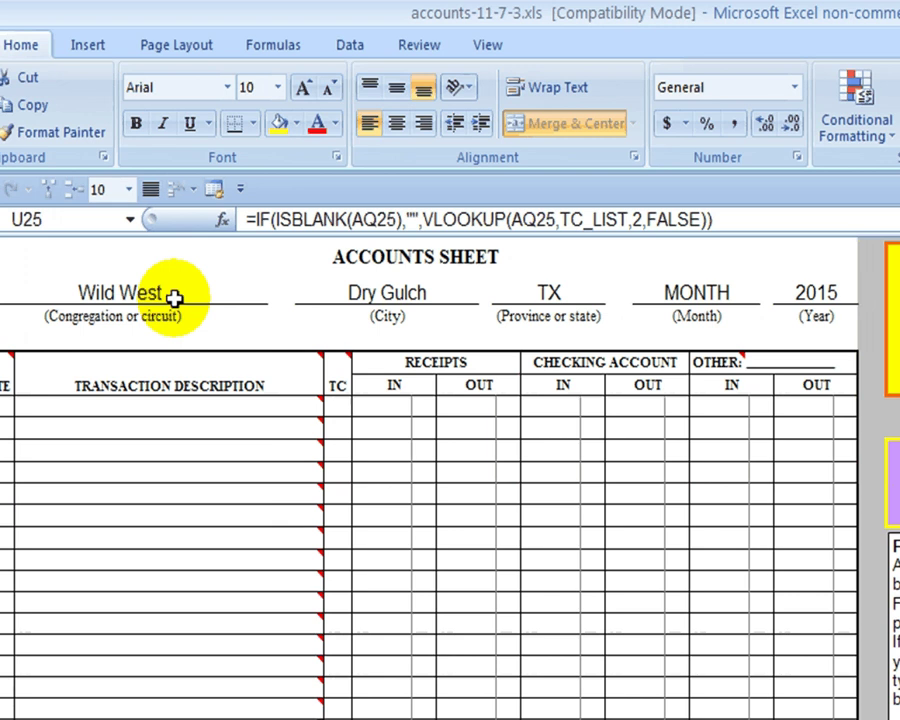
key(Down)
key(Down)
key(Down)
key(Down)
key(Down)
key(Down)
key(Down)
key(Down)
key(Down)
key(Down)
key(Down)
key(Down)
key(Down)
key(Down)
key(Down)
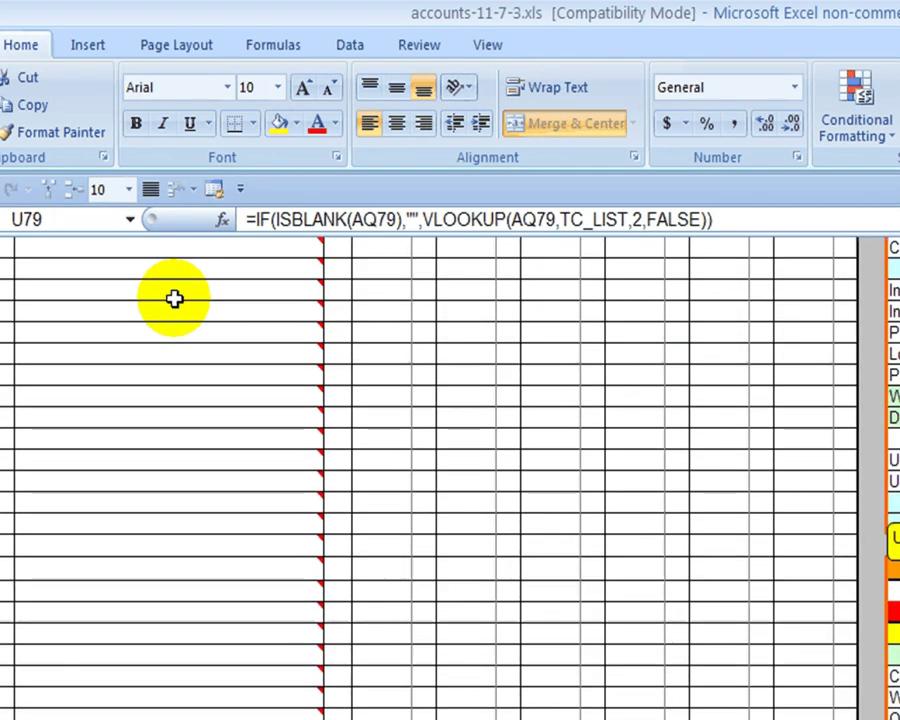
key(Down)
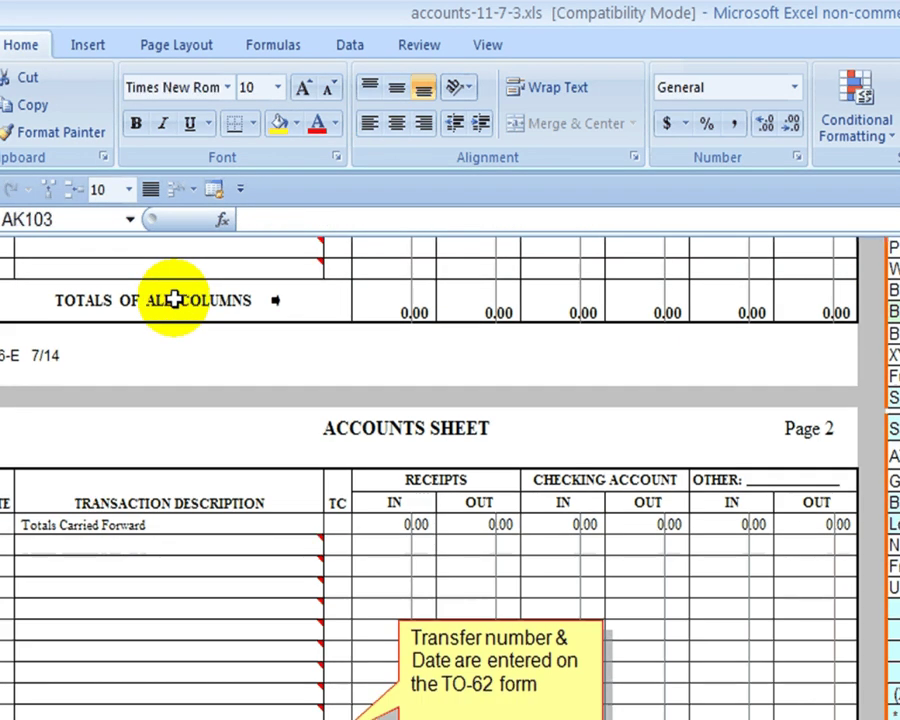
key(Down)
key(Down)
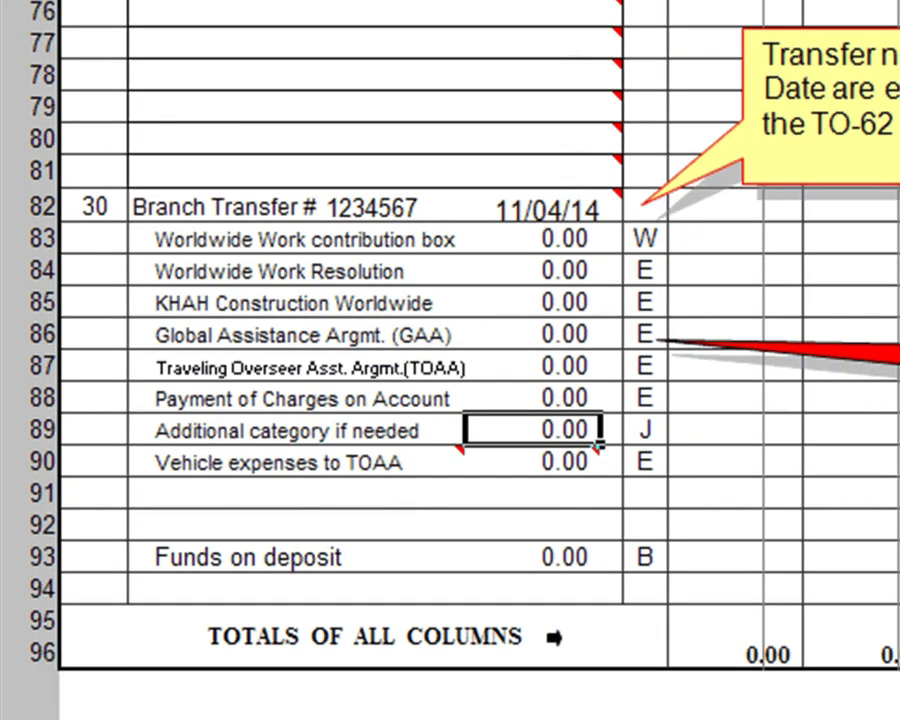
Enter 850 as the KHAH Construction Worldwide amount in the Branch Transfer section
key(Up)
key(Up)
key(Up)
key(Up)
key(Up)
key(Up)
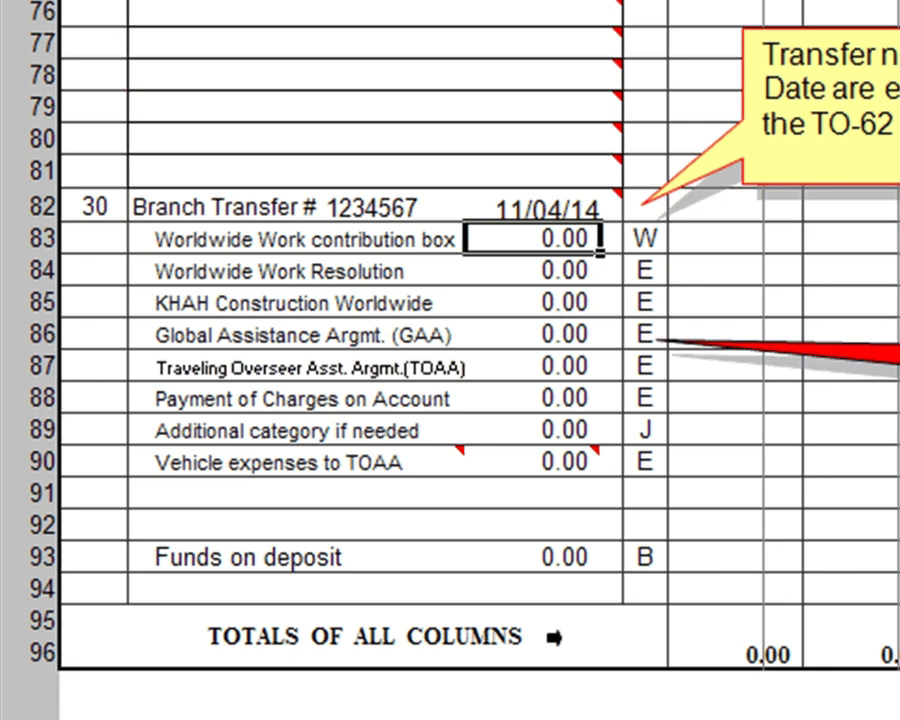
key(Down)
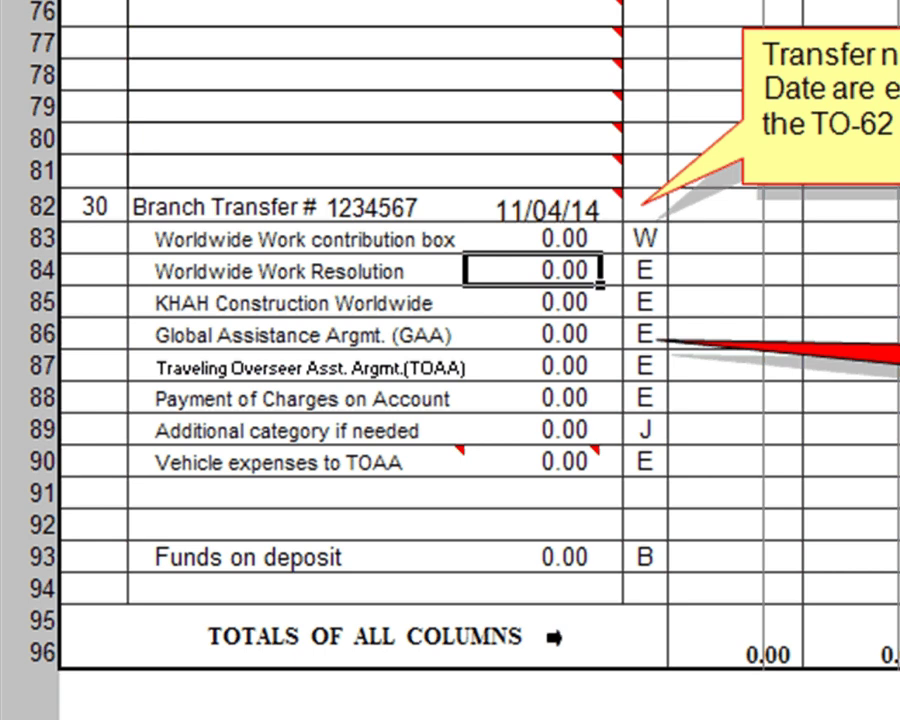
key(Down)
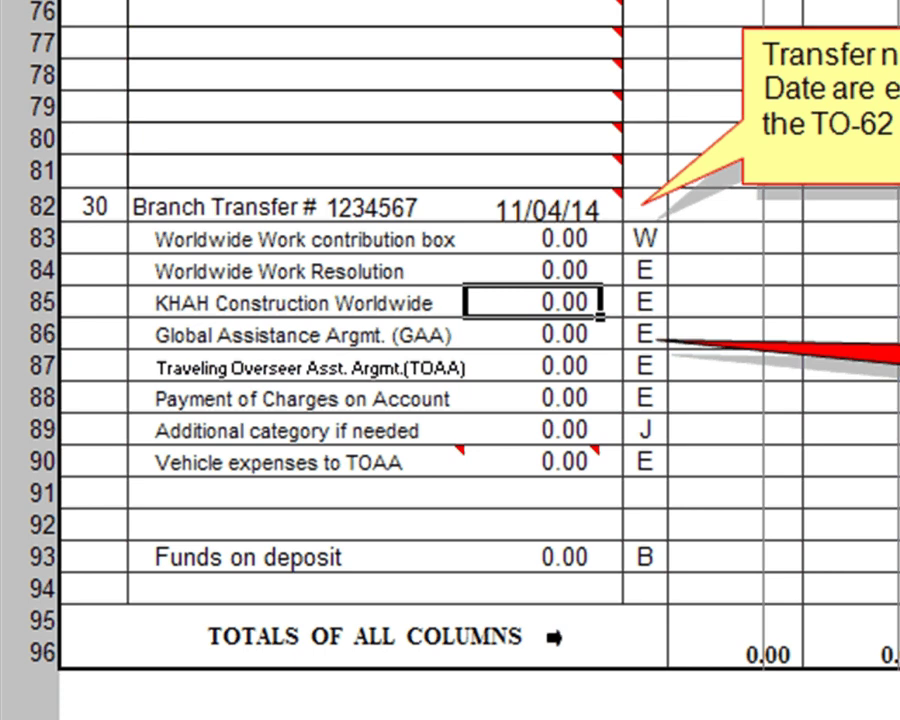
text(850)
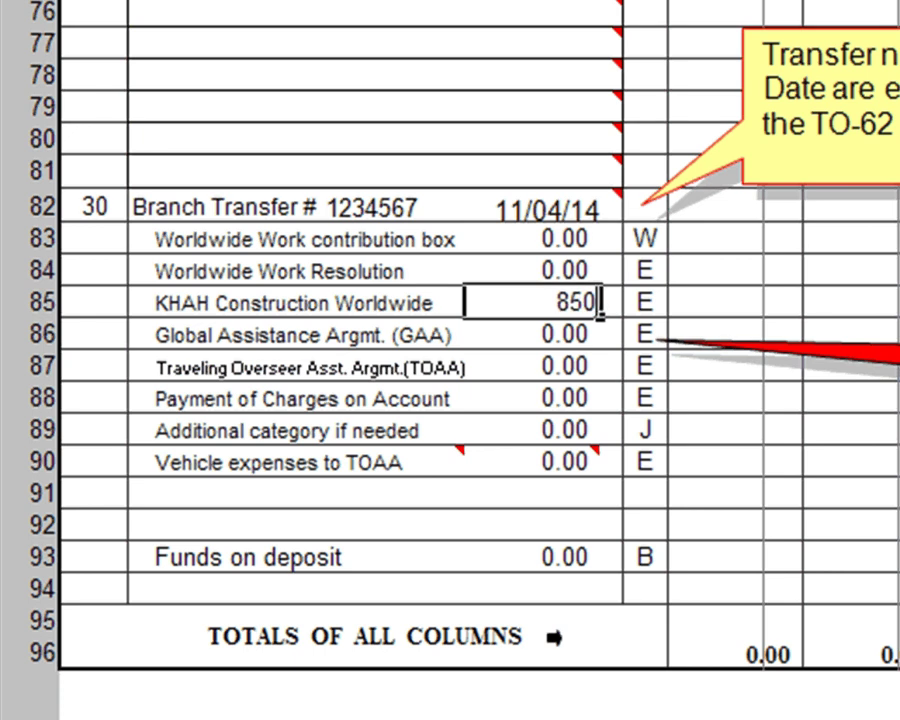
key(Return)
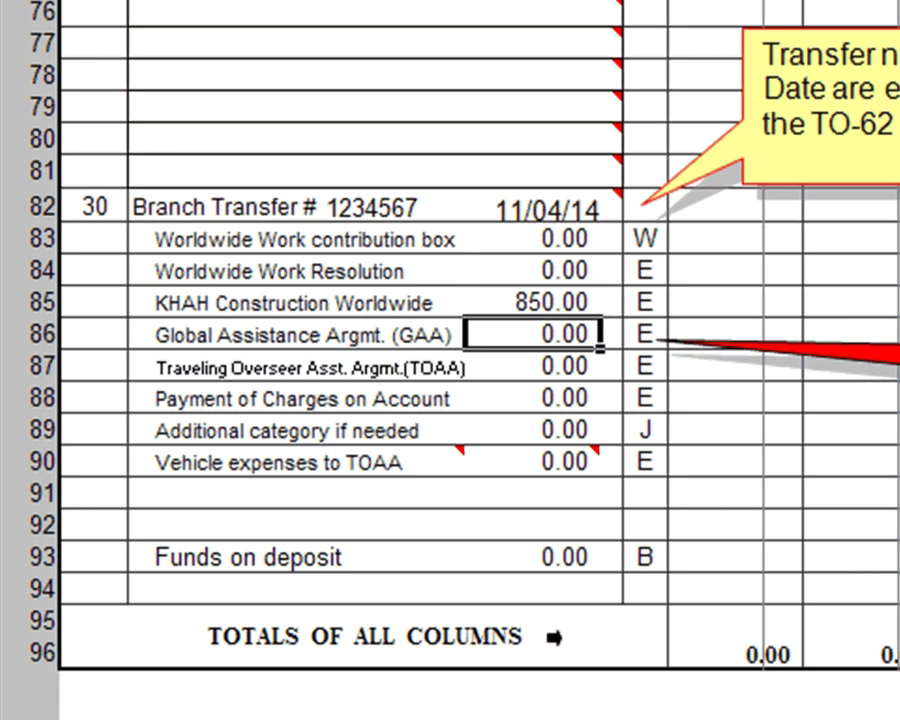
Enter 95 for Global Assistance Argmt. (GAA) and 82 for Traveling Overseer Asst. Argmt. (TOAA)
text(95)
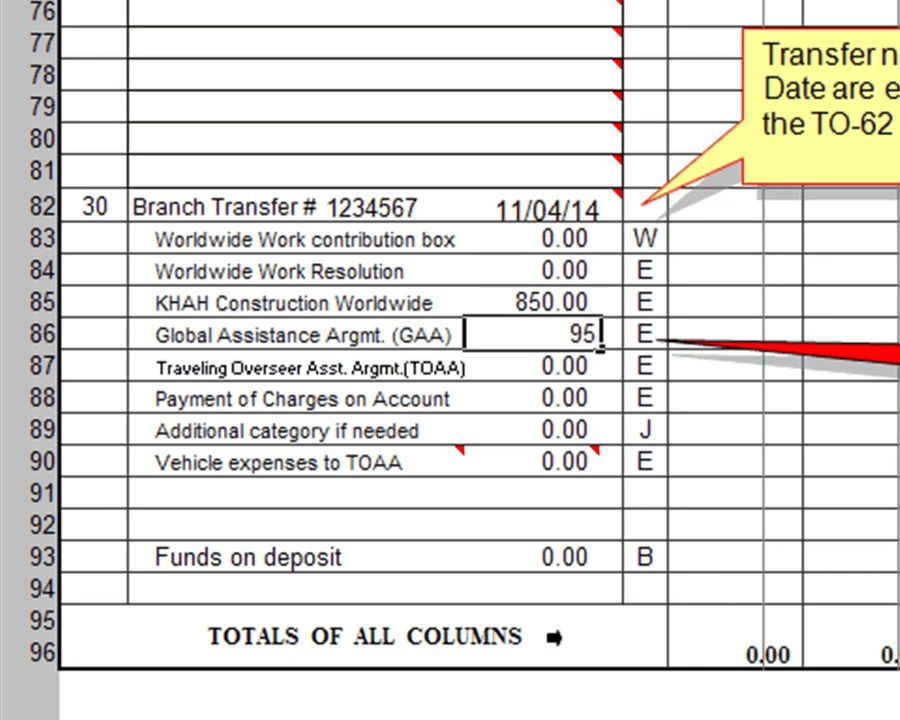
key(Return)
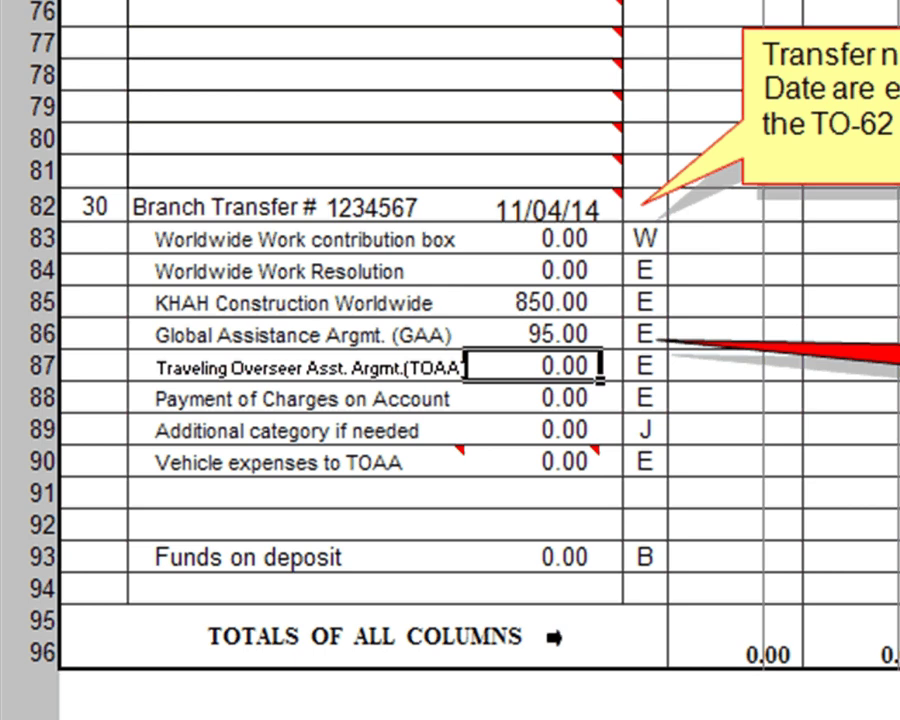
text(82)
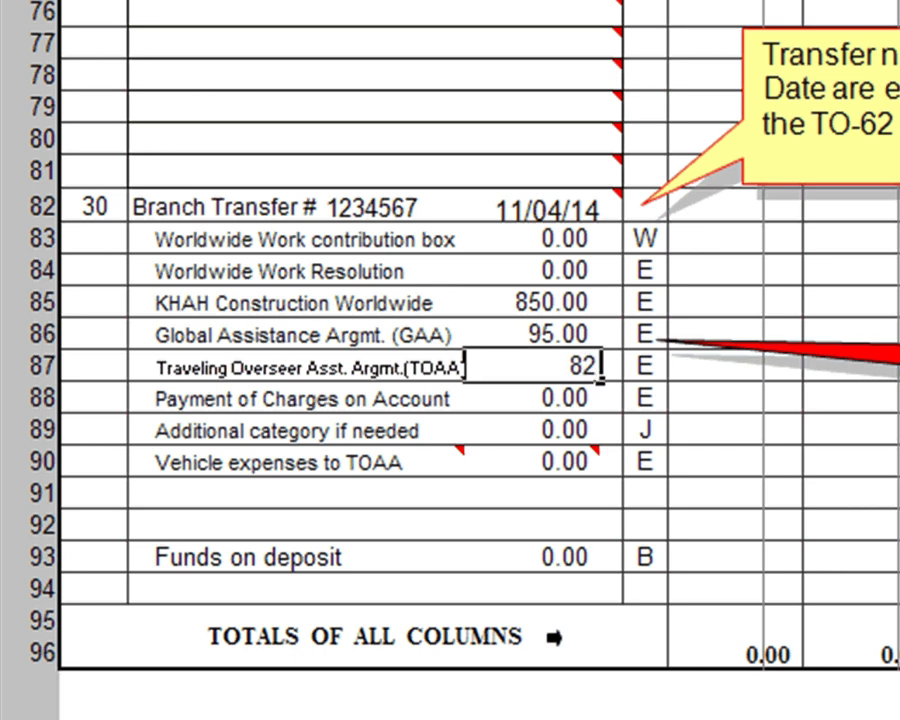
key(Return)
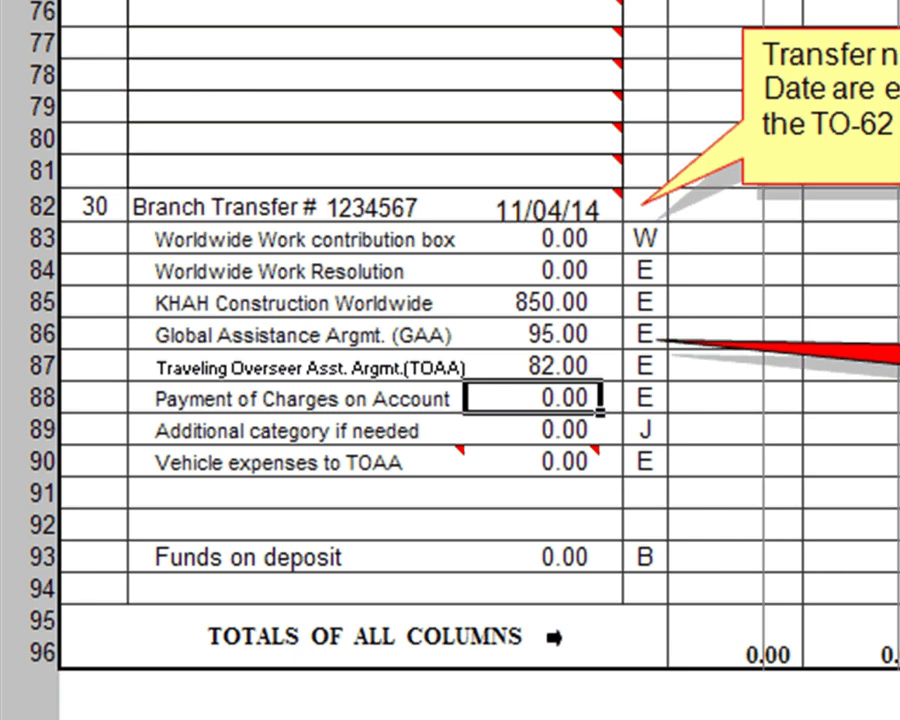
Examine the amount fields for the additional category, vehicle expenses to TOAA and funds on deposit
click(533, 430)
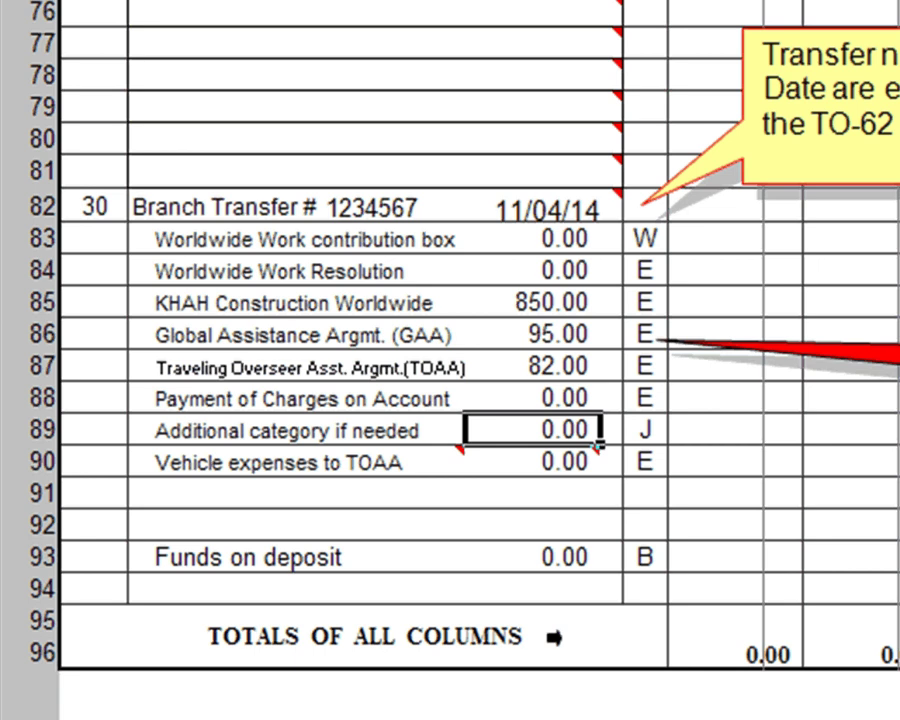
click(533, 461)
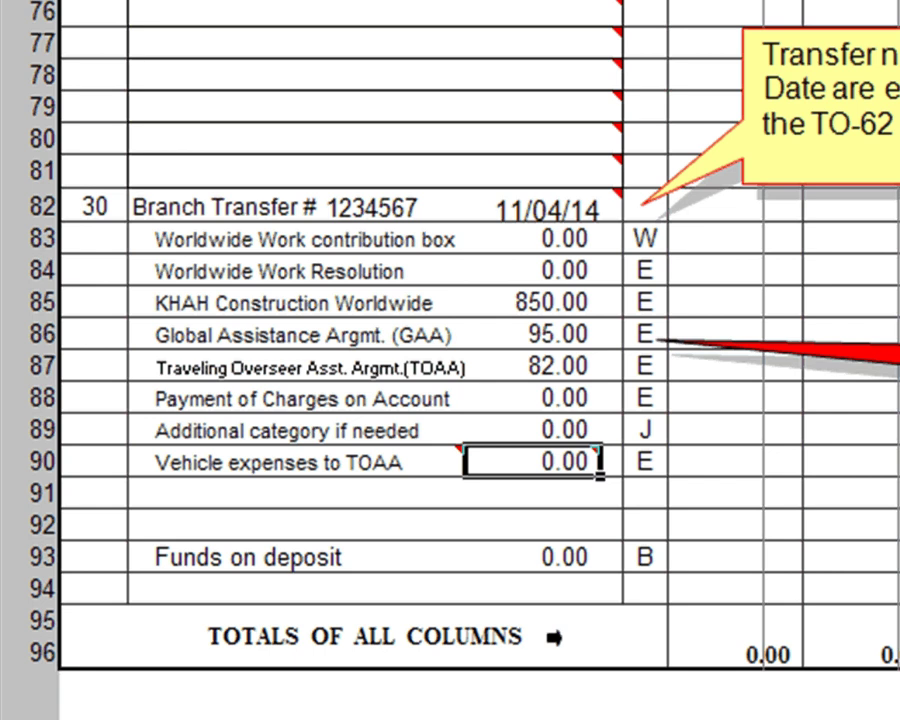
click(533, 524)
click(533, 556)
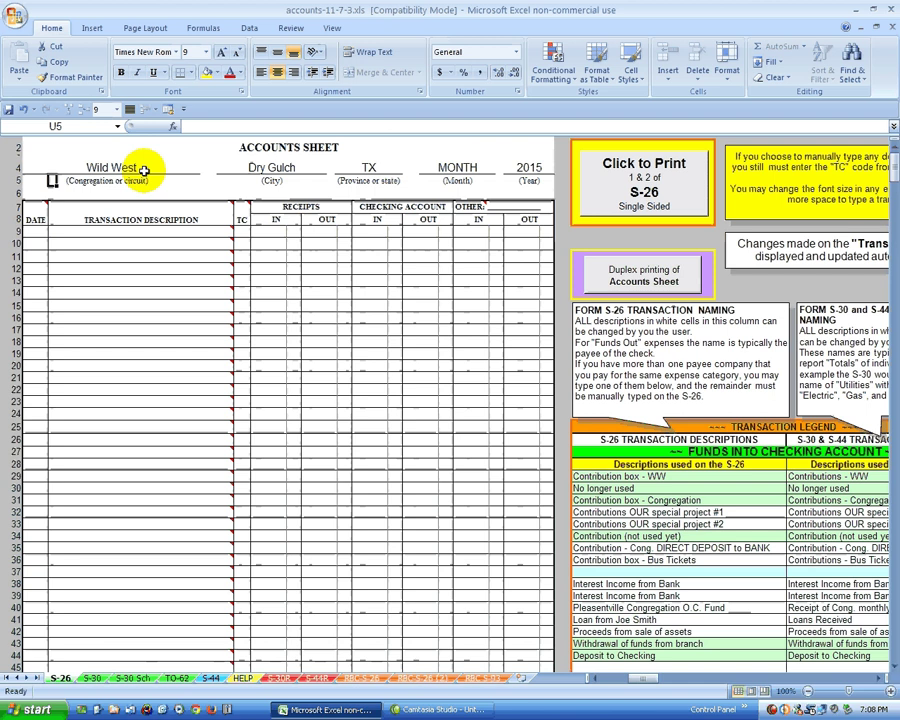
Examine the Transaction Legend beside the accounts sheet, covering the funds into and out of checking account descriptions and TC codes
key(Right)
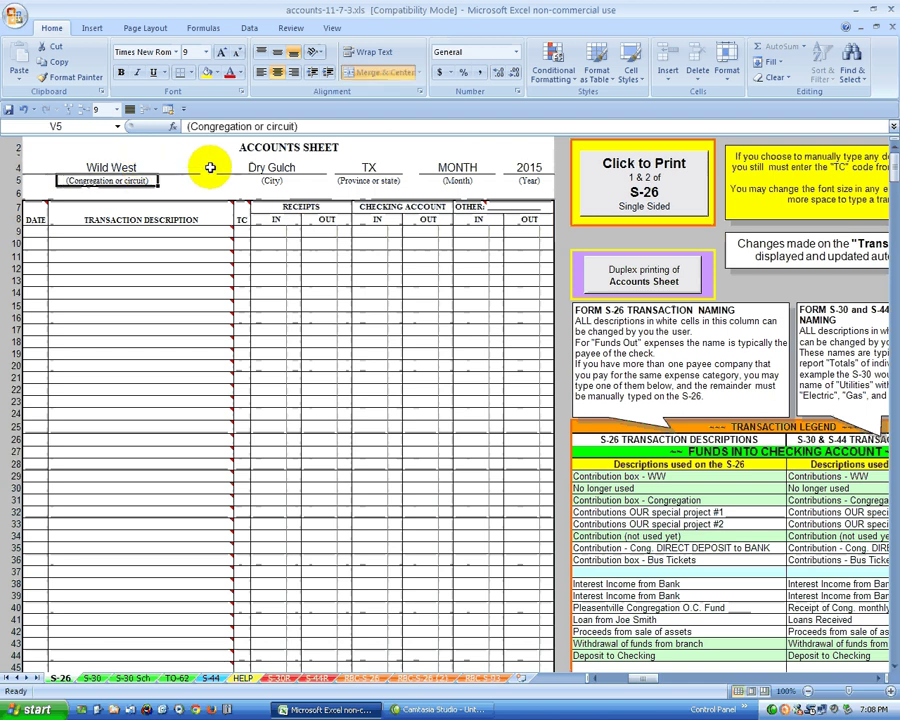
key(Right)
key(Left)
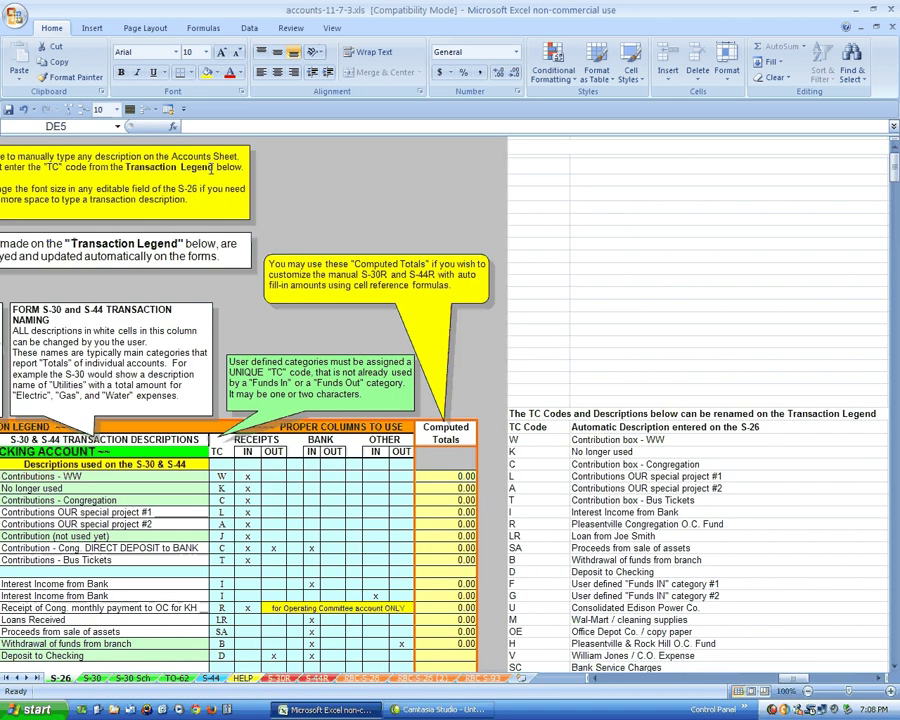
key(Left)
key(Down)
key(Down)
key(Down)
key(Down)
key(Down)
key(Down)
key(Down)
key(Down)
key(Down)
key(Down)
key(Down)
key(Down)
key(Down)
key(Down)
key(Down)
key(Down)
key(Down)
key(Down)
key(Down)
key(Down)
key(Down)
key(Down)
key(Down)
key(Down)
key(Down)
key(Down)
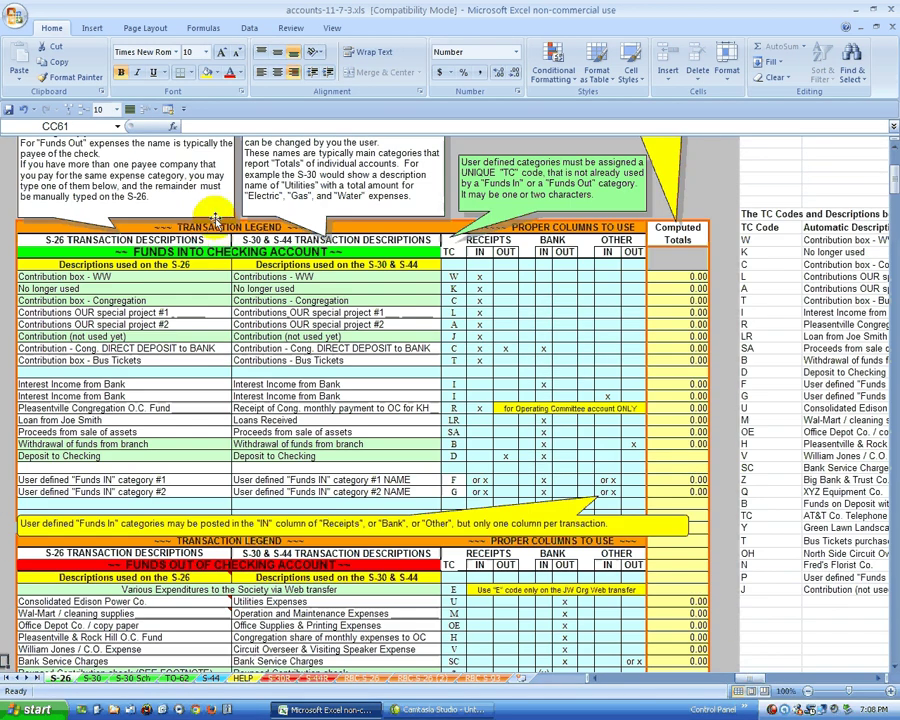
key(Down)
key(Down)
key(Down)
key(Down)
key(Down)
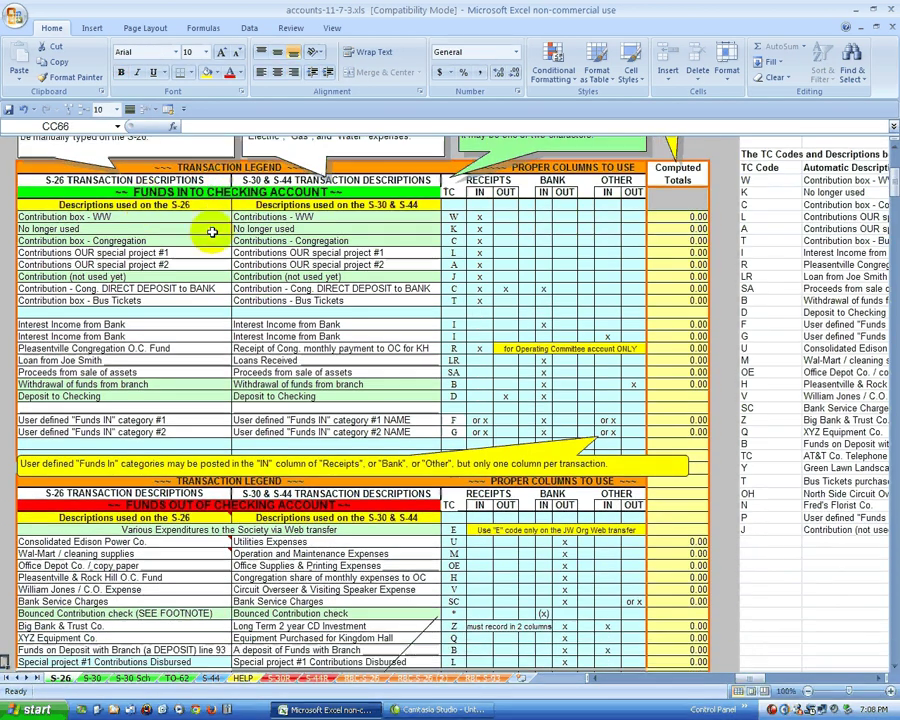
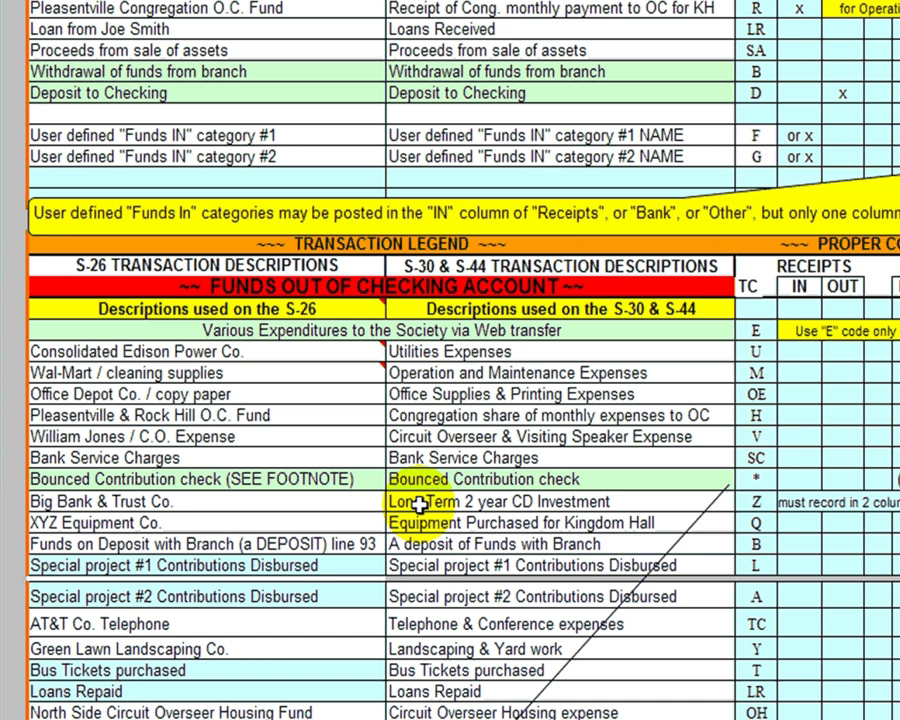
Change the S-26 description for the congregation share of monthly expenses to OC to "XYZ CONG. O.C. Fund"
key(Up)
key(Up)
key(Up)
key(Up)
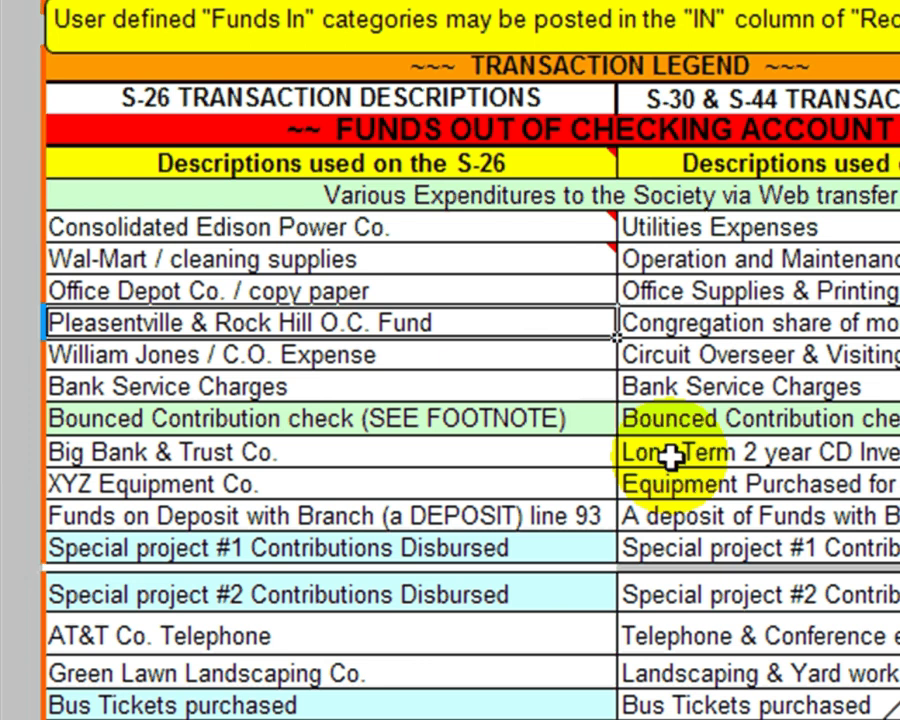
key(F2)
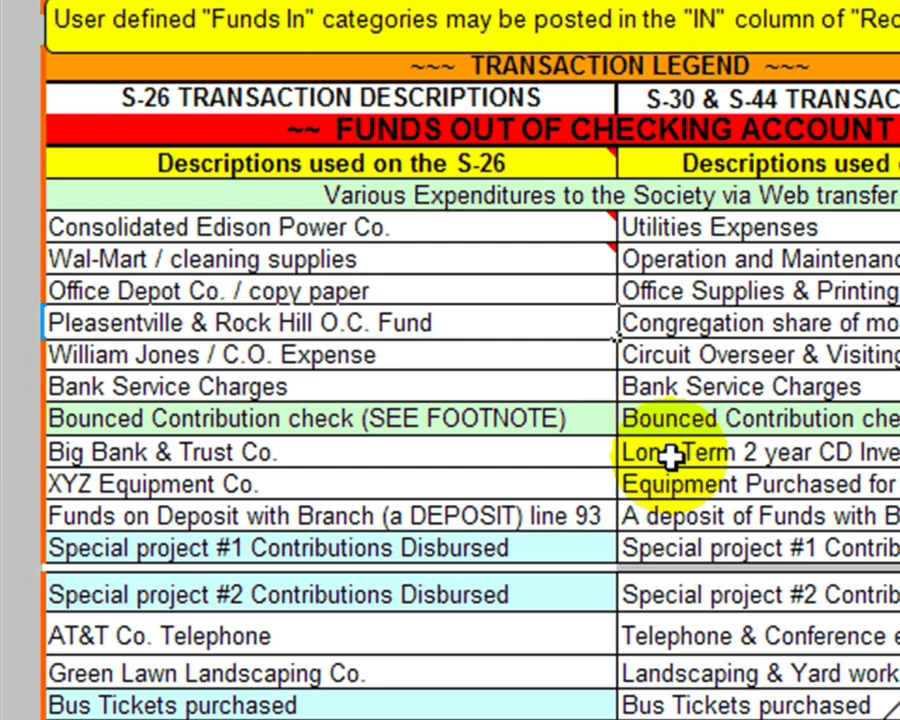
key(Left)
key(Left)
key(Left)
key(Left)
key(Left)
key(Left)
key(Left)
key(Left)
key(Left)
key(Left)
key(Left)
key(Left)
key(Left)
key(Left)
key(Left)
key(Left)
key(Left)
key(Left)
key(Left)
key(Left)
text(X)
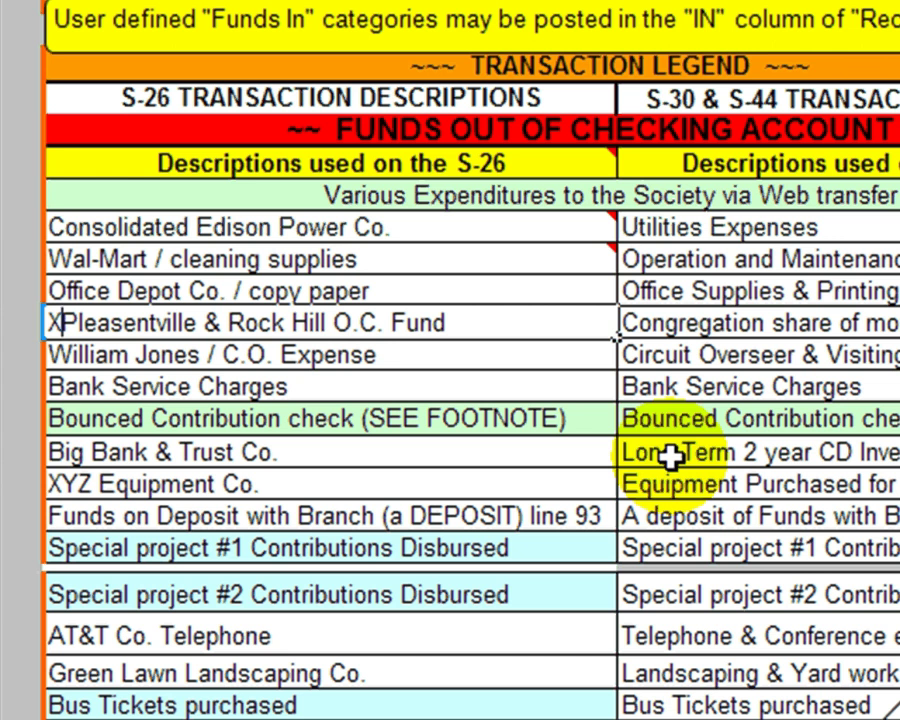
text(YZ)
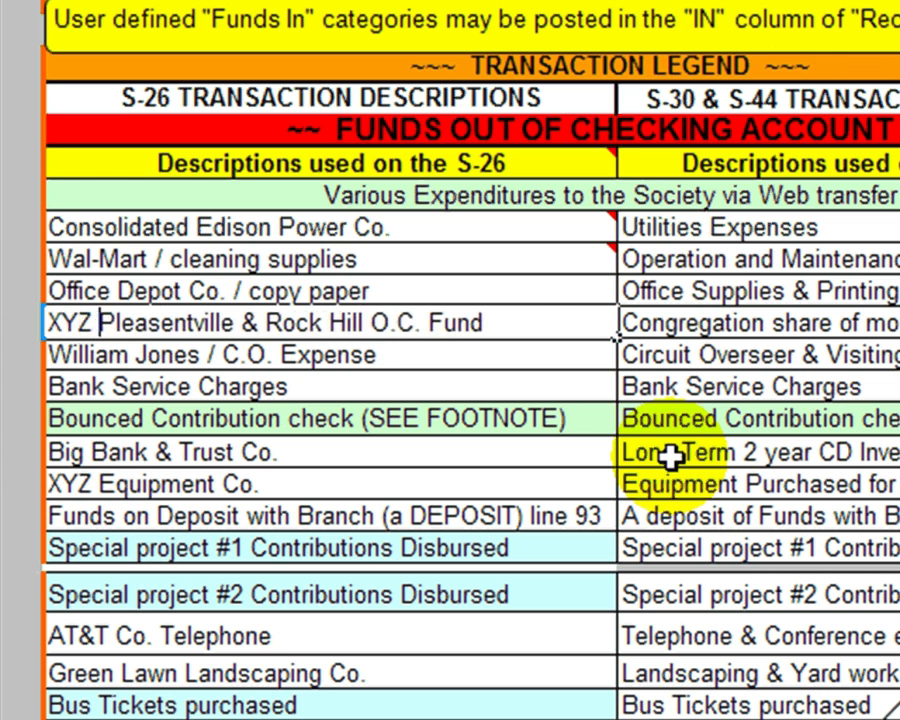
text( CONG)
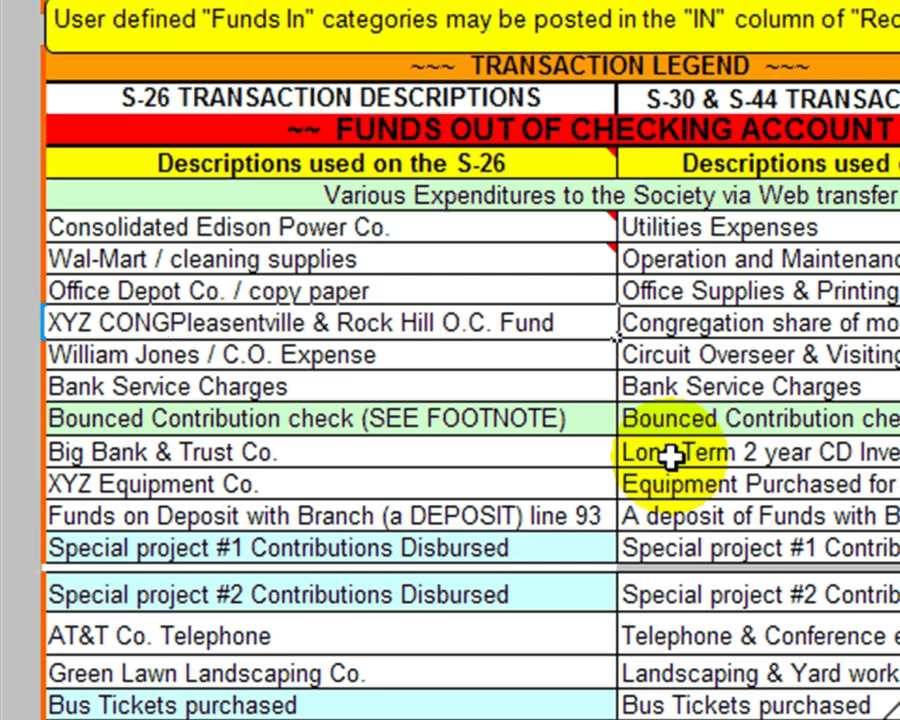
text(.)
key(Delete)
key(Delete)
key(Delete)
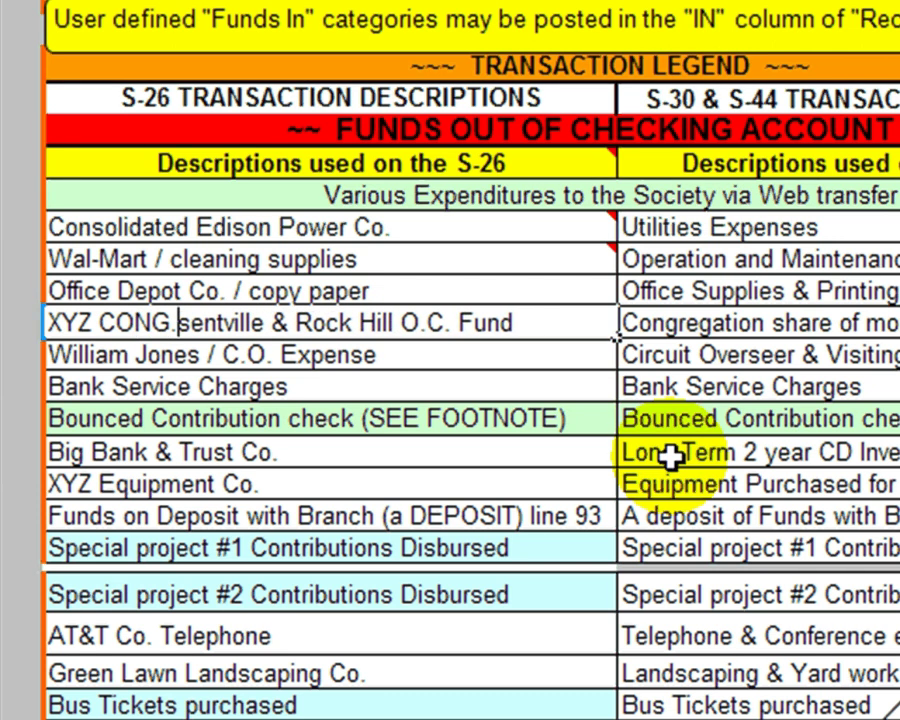
key(Delete)
key(Delete)
key(Delete)
key(Delete)
key(Delete)
key(Delete)
key(Delete)
key(Delete)
key(Delete)
key(Delete)
key(Delete)
key(Delete)
key(Delete)
key(Delete)
key(Delete)
key(Delete)
key(Delete)
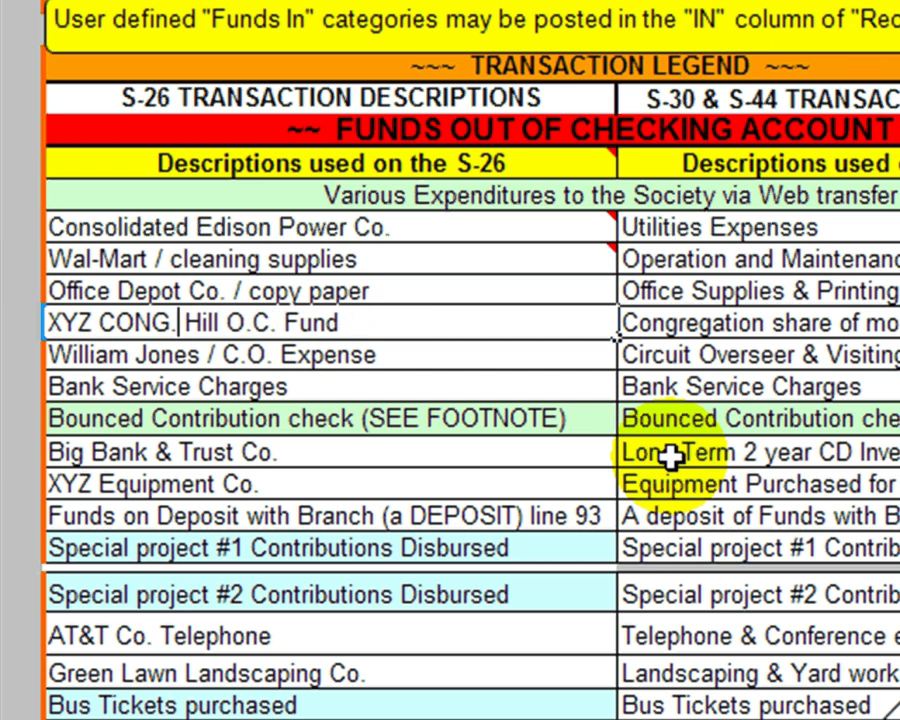
key(Delete)
key(Delete)
key(Delete)
key(Delete)
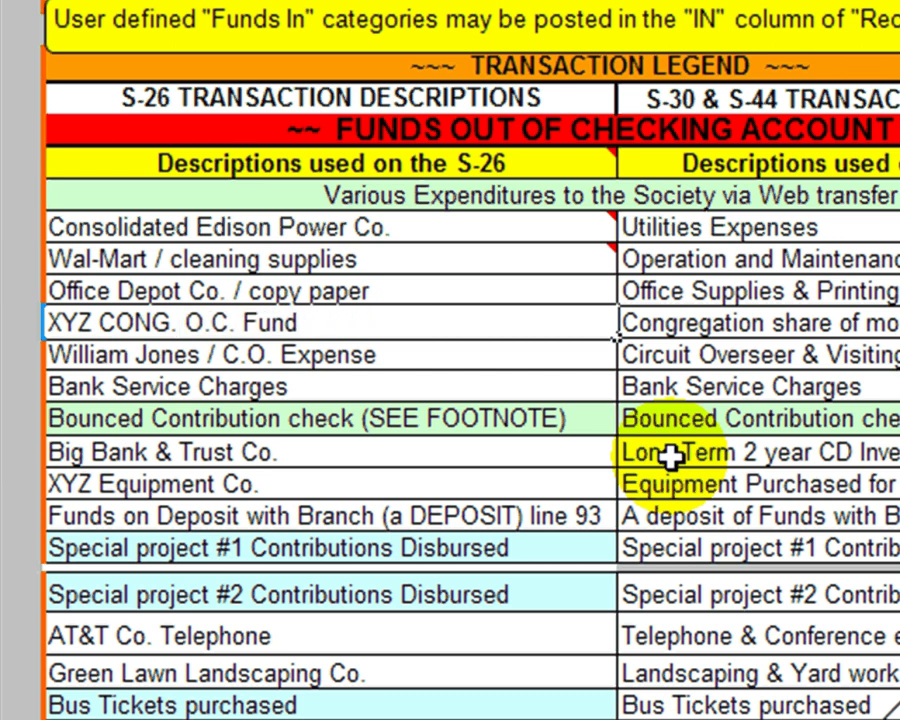
key(Return)
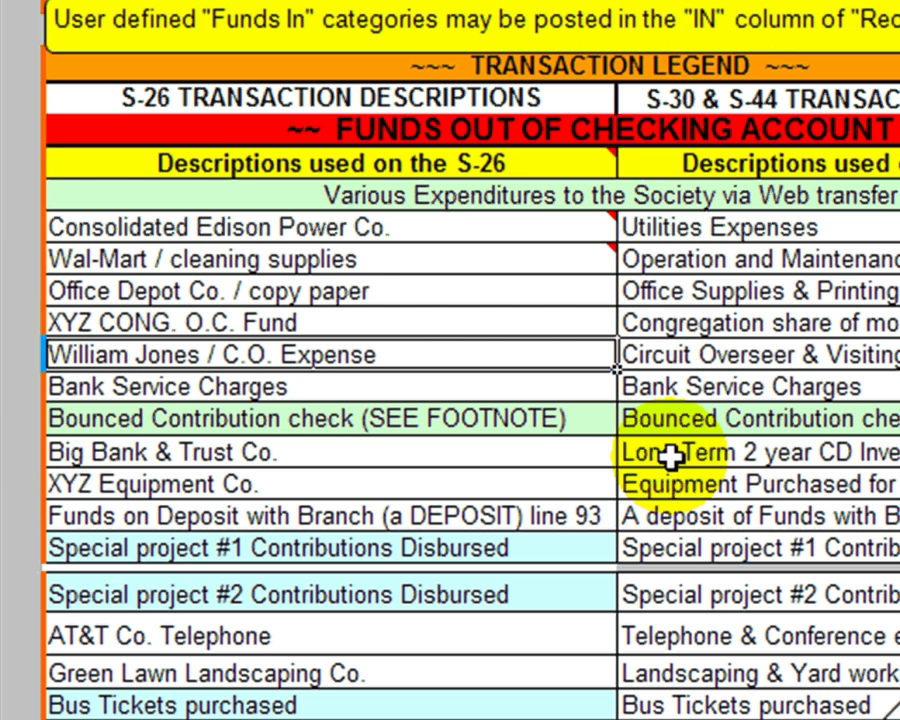
Replace the payee's name in the S-26 C.O. Expense description with the circuit overseer's name, keeping "/ C.O. Expense"
key(F2)
key(Left)
key(Left)
key(Left)
key(Left)
key(Left)
key(Left)
key(Left)
key(Left)
key(Left)
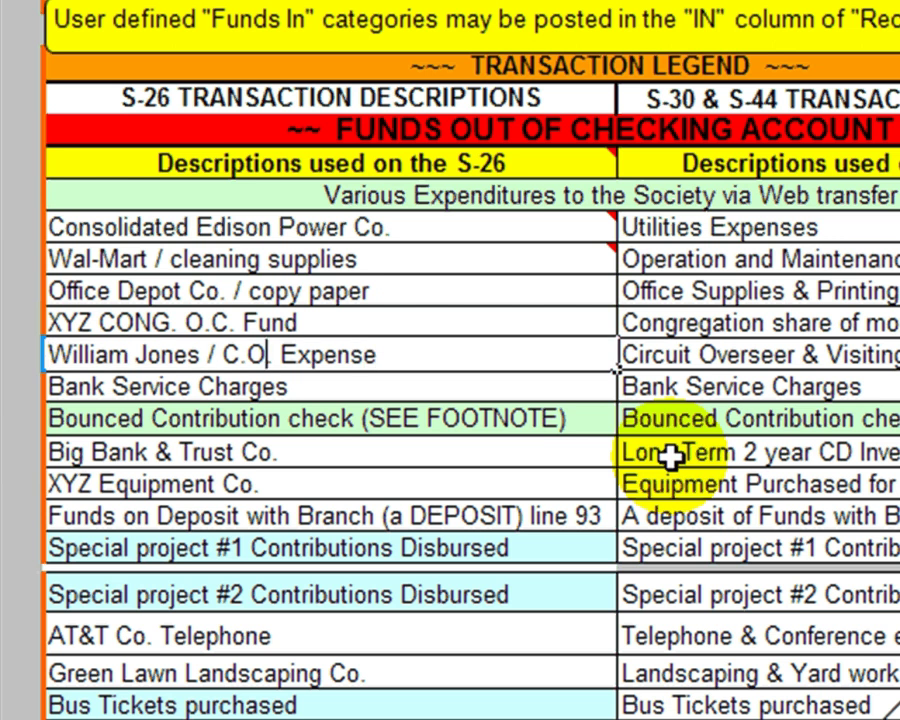
key(Left)
key(Left)
key(Left)
key(Left)
key(Left)
key(Left)
key(Left)
key(Left)
key(Left)
key(Left)
key(Left)
key(Left)
key(Left)
key(Left)
key(Left)
key(Left)
key(Left)
key(Left)
key(Left)
key(Right)
key(Right)
text(d)
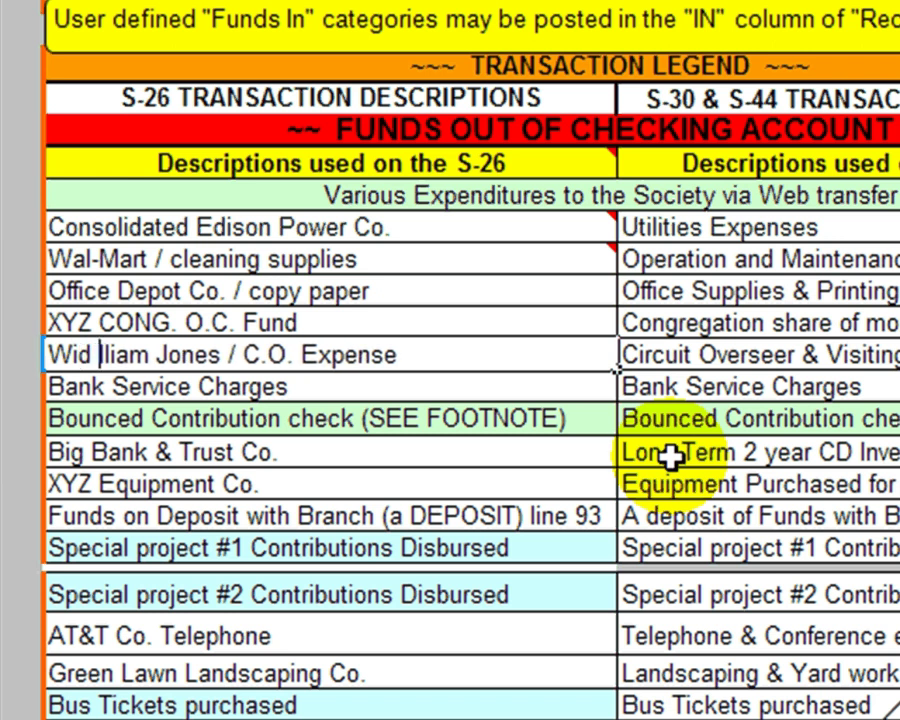
key(Left)
key(Left)
text(l)
key(Right)
key(Right)
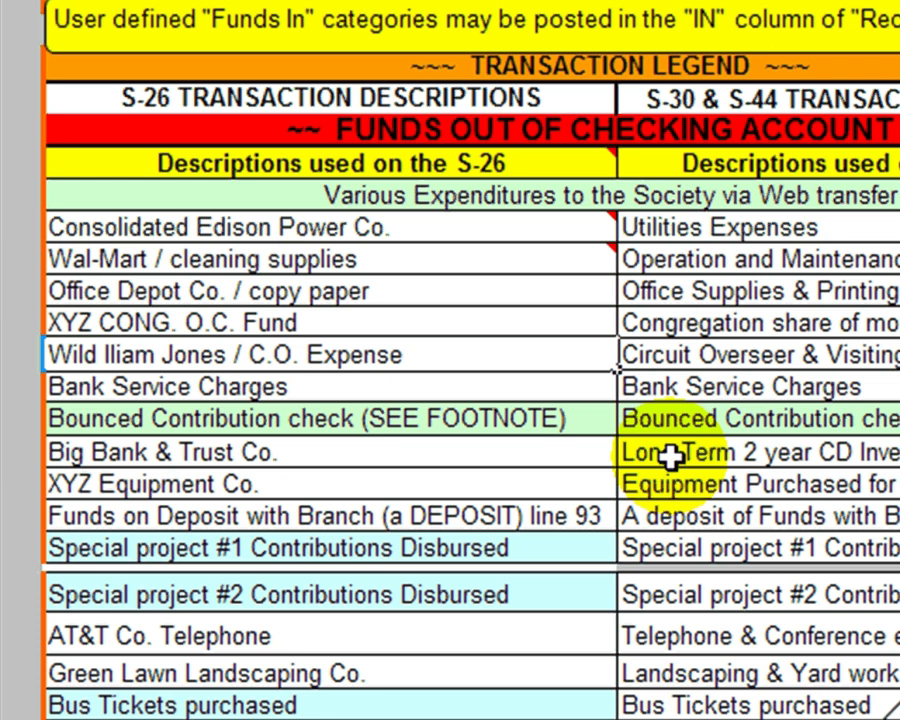
text(Bill)
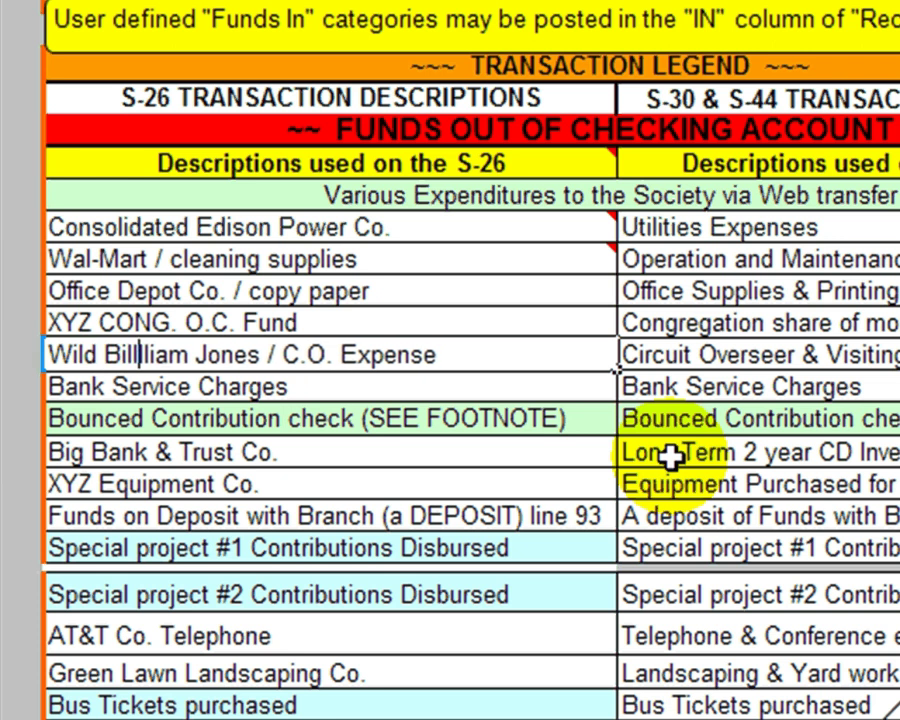
key(Delete)
key(Delete)
key(Delete)
key(Delete)
key(Delete)
key(Delete)
key(Delete)
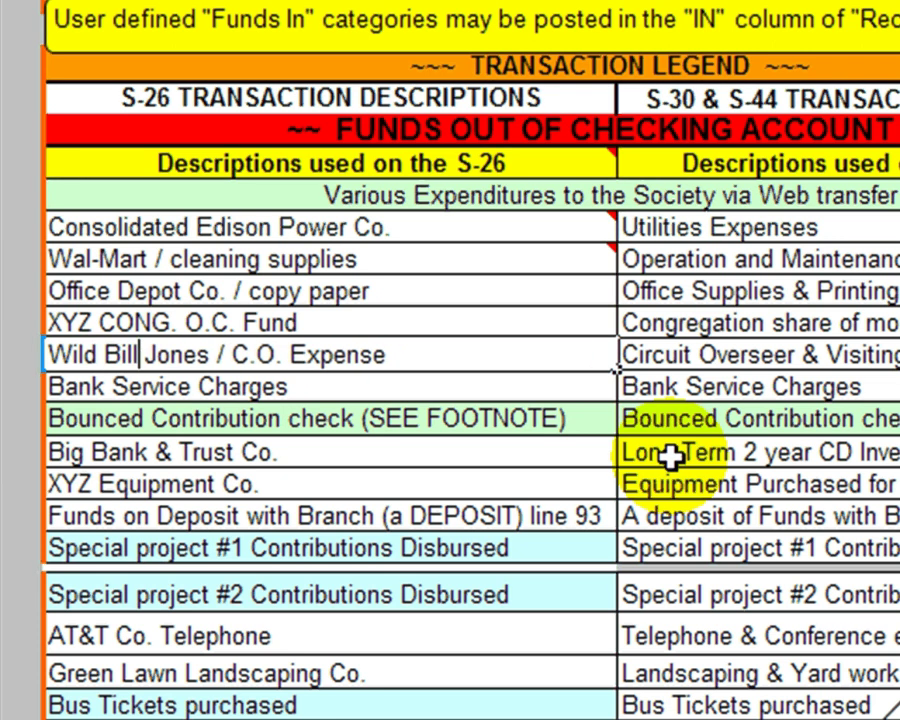
key(Delete)
key(Delete)
key(Delete)
key(Delete)
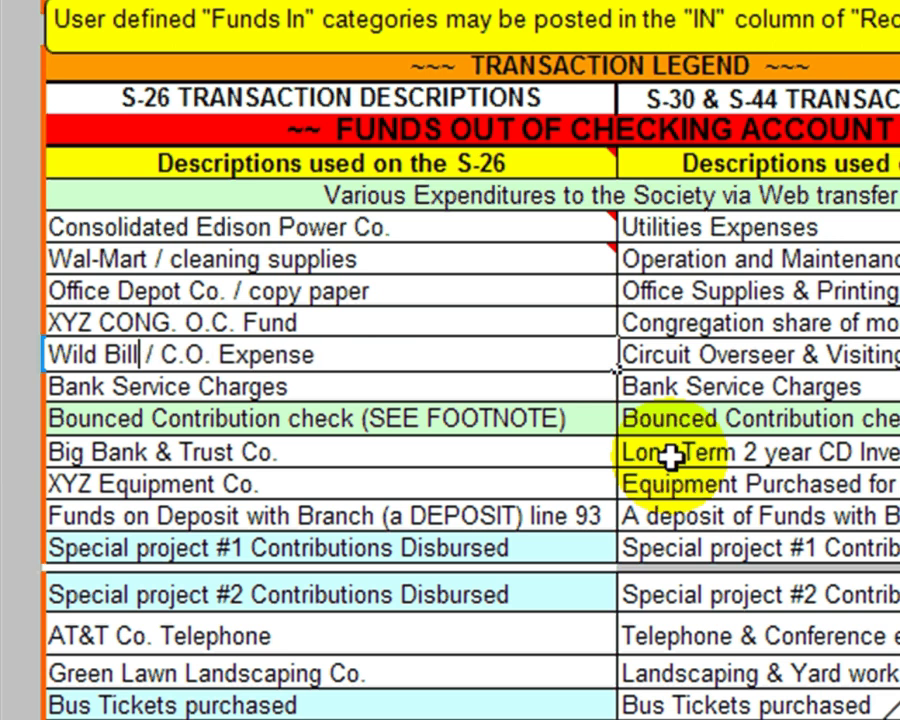
key(Return)
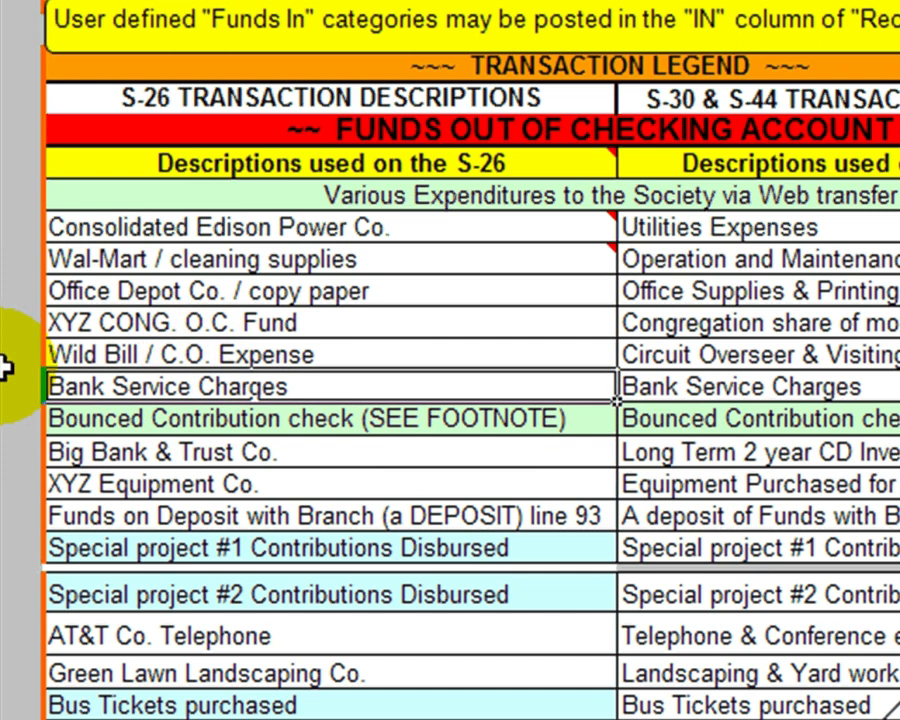
Return to the start of the S-26 accounts sheet and examine its congregation, city, state, month and year header
key(Up)
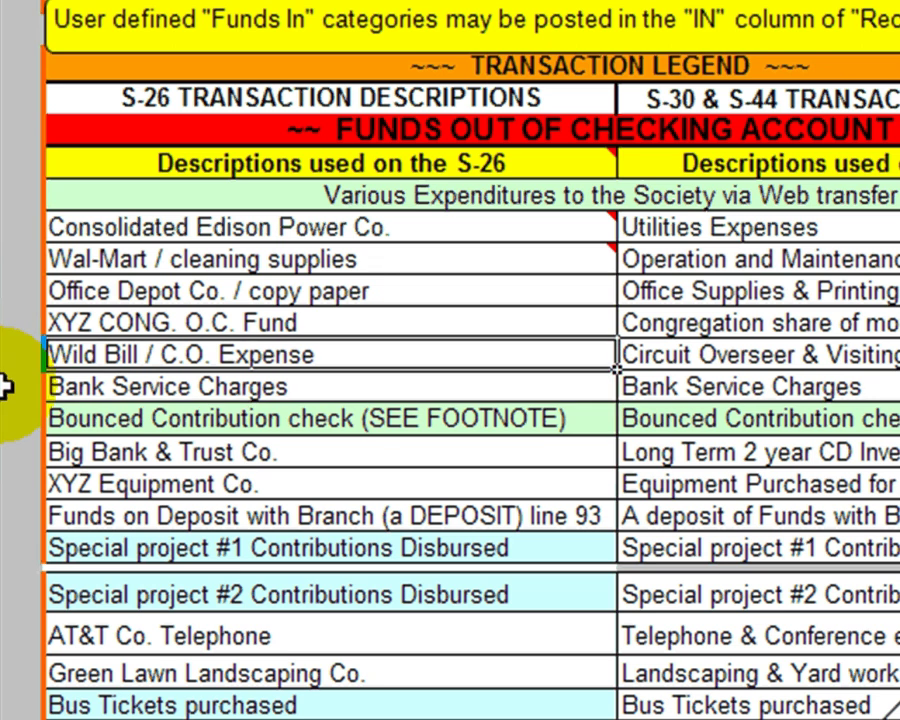
key(Up)
key(Up)
key(Up)
key(Up)
scroll(5, 386, up, 8)
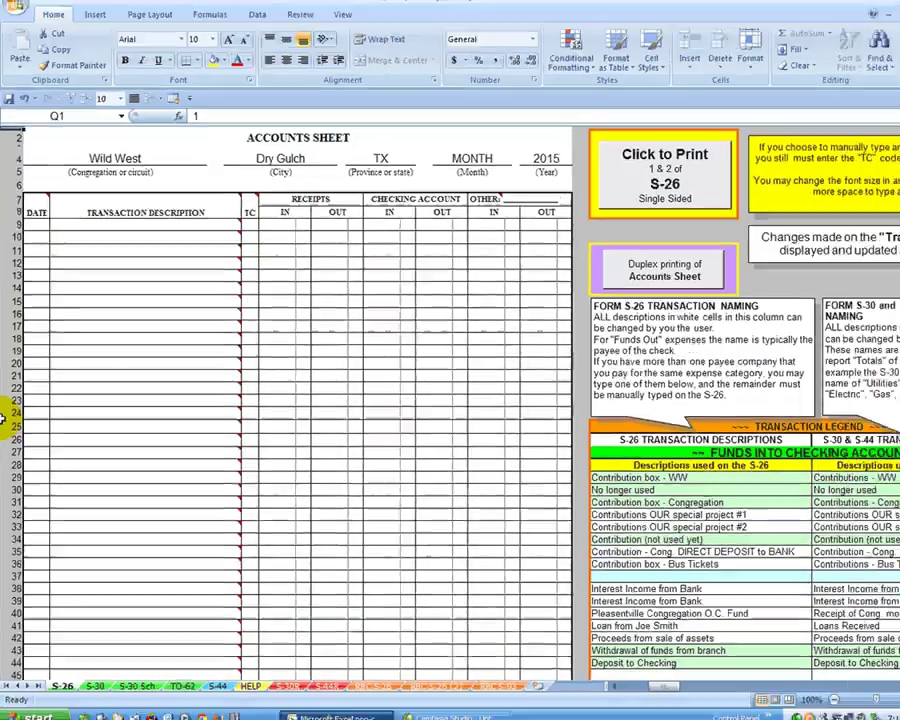
key(Down)
key(Down)
key(Right)
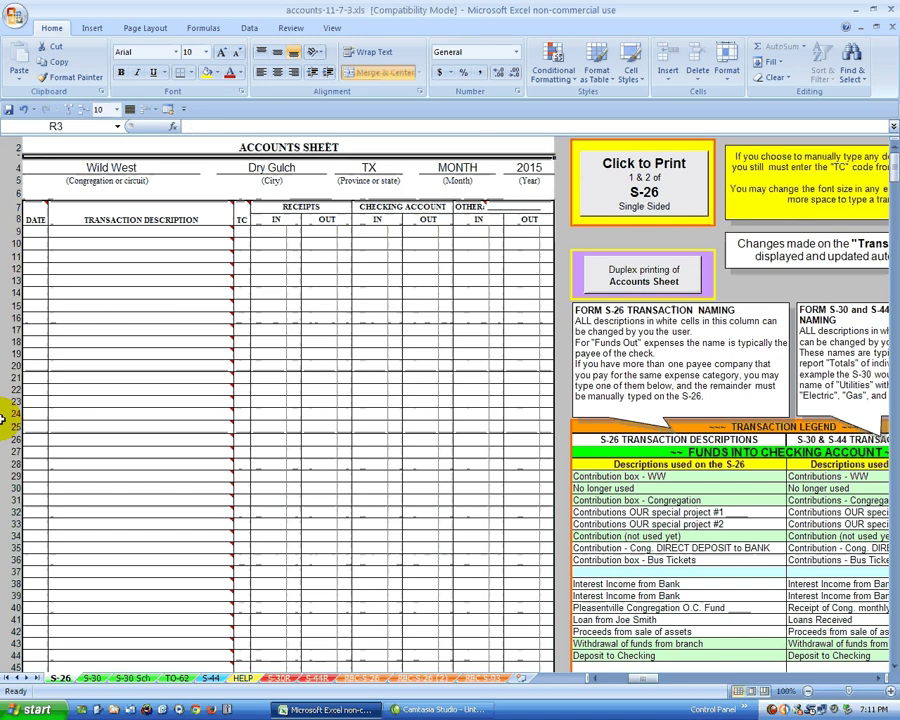
key(Down)
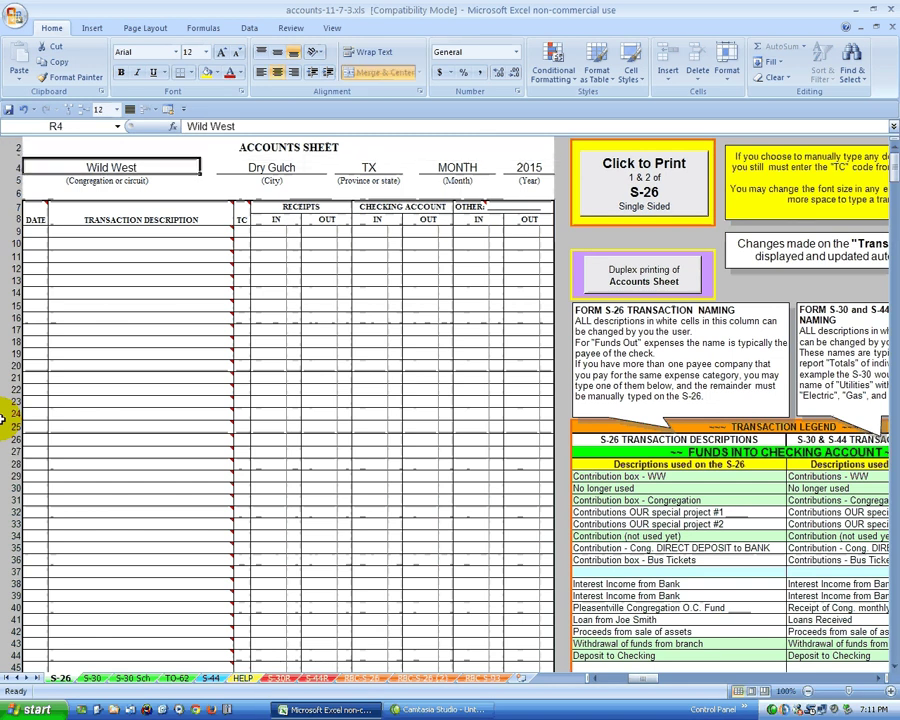
key(Up)
key(Down)
key(Down)
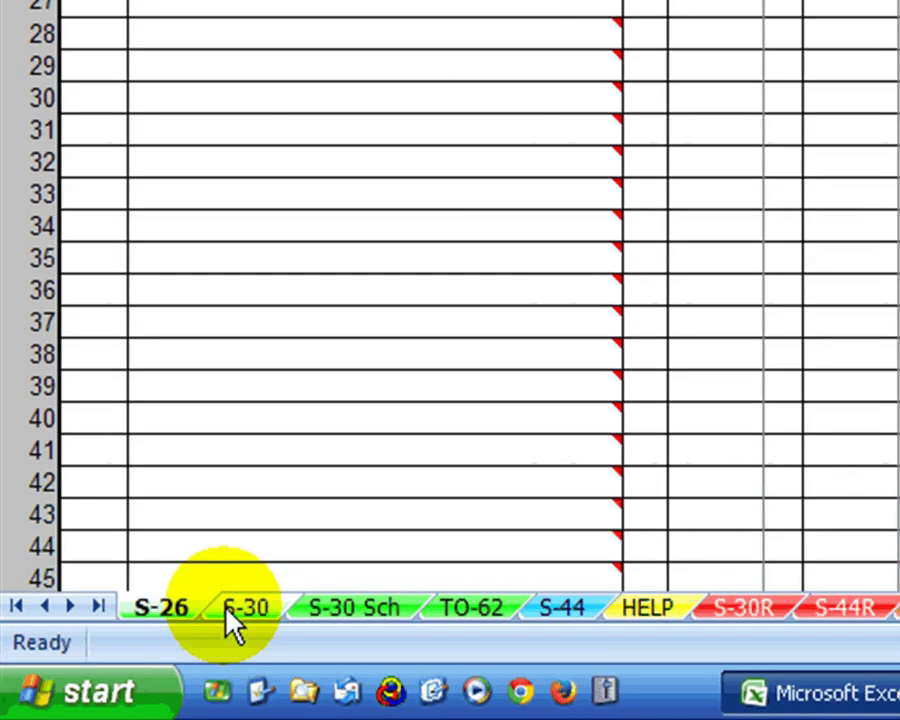
On the S-30 sheet, enter the accounts servant's name on the signature line below the total funds at end of month
click(229, 609)
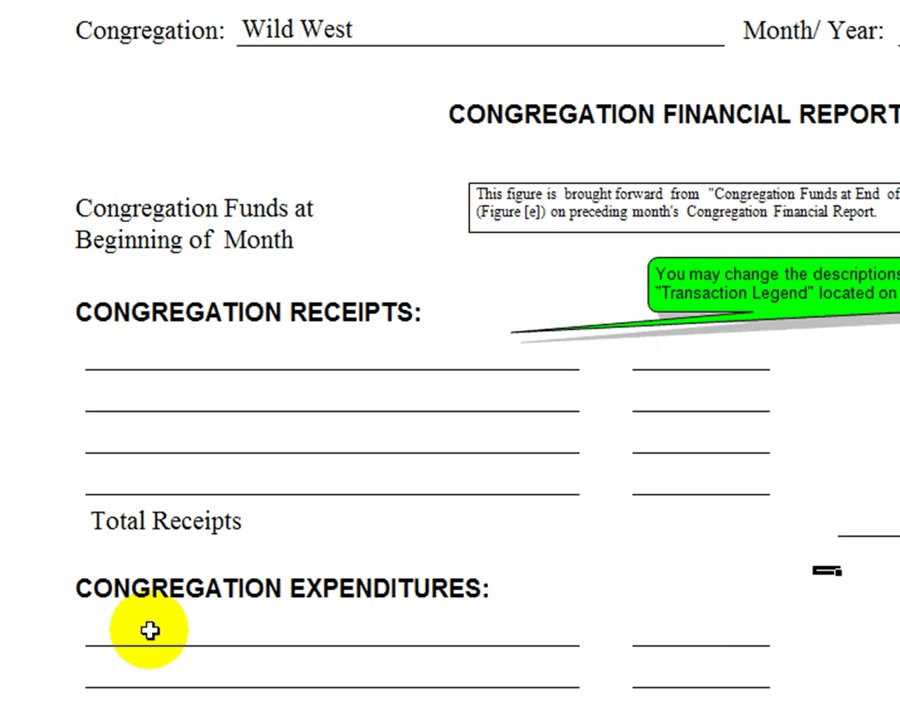
scroll(223, 597, down, 8)
scroll(118, 668, down, 5)
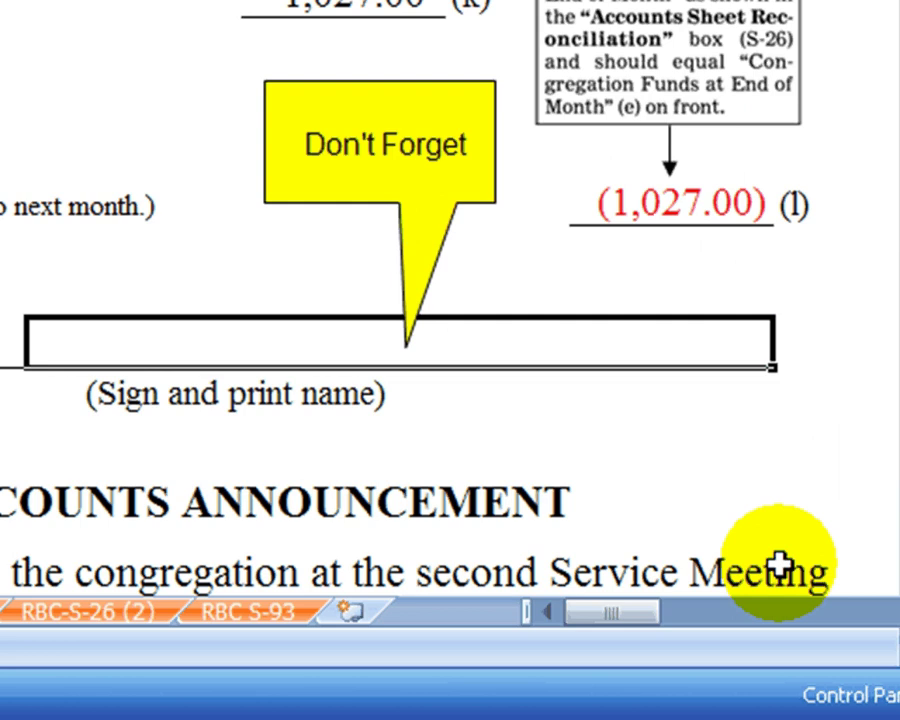
text(Bi)
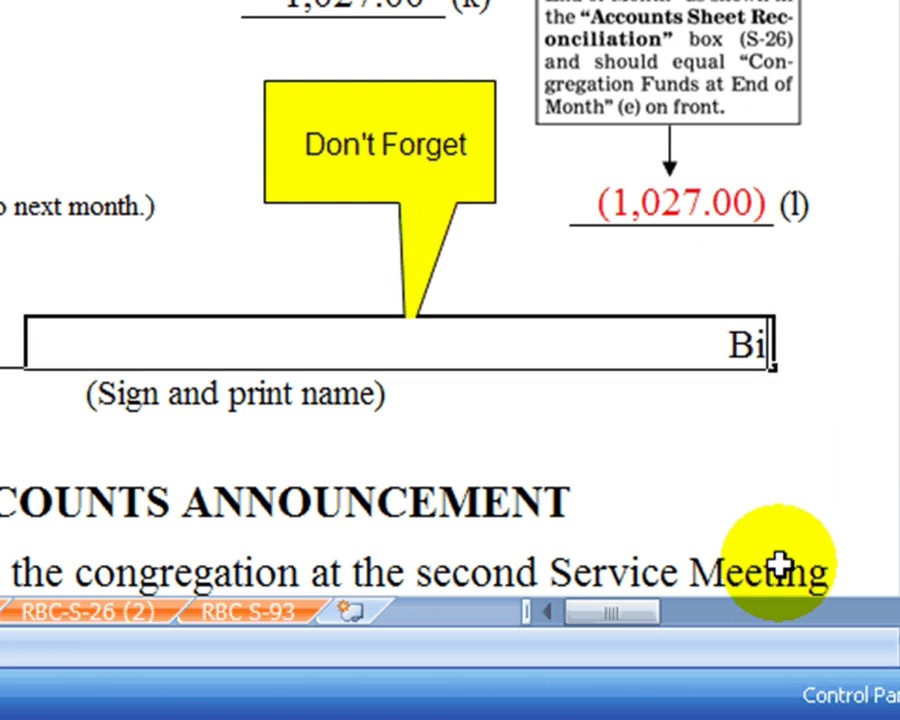
text(l)
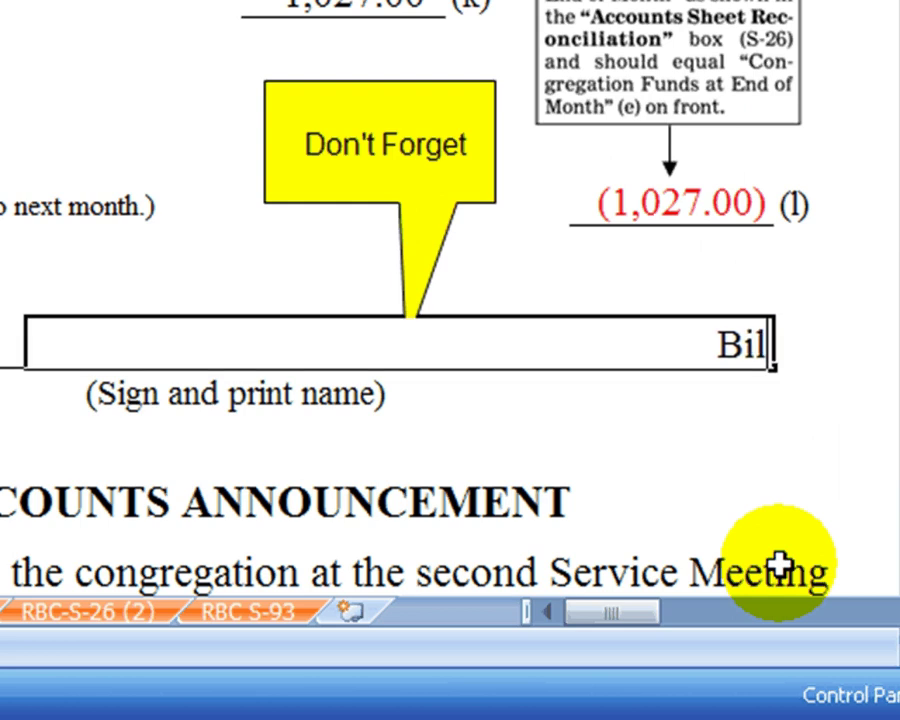
text(l)
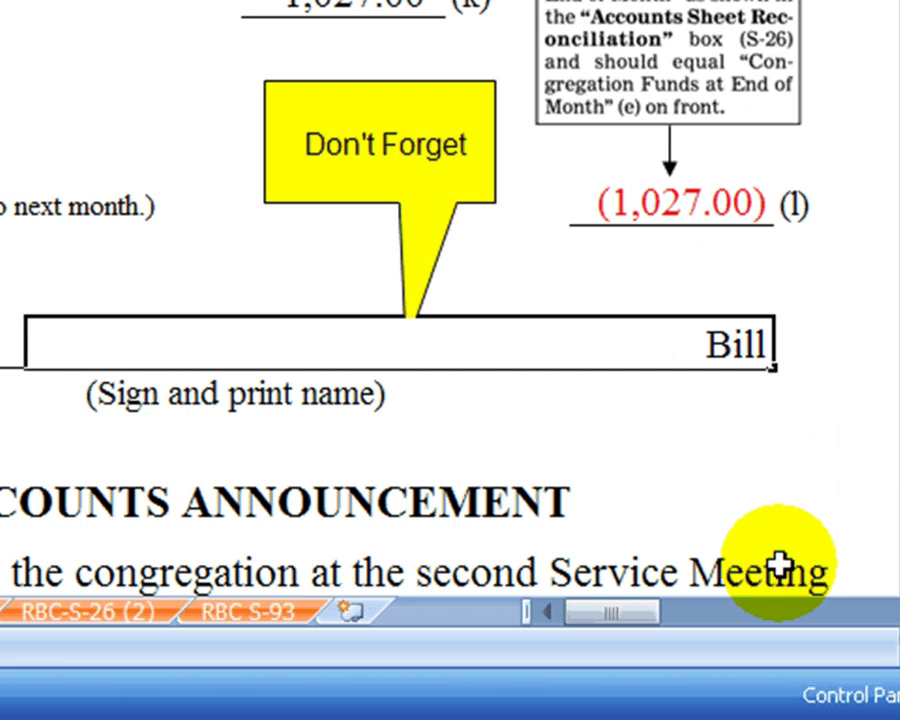
text( Bo)
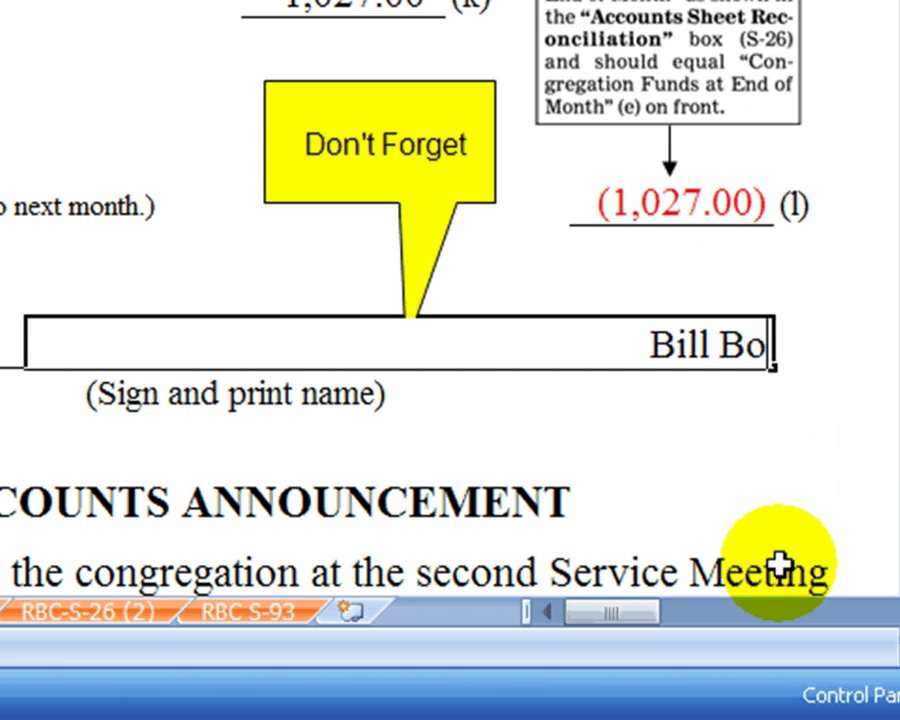
text(b)
key(Return)
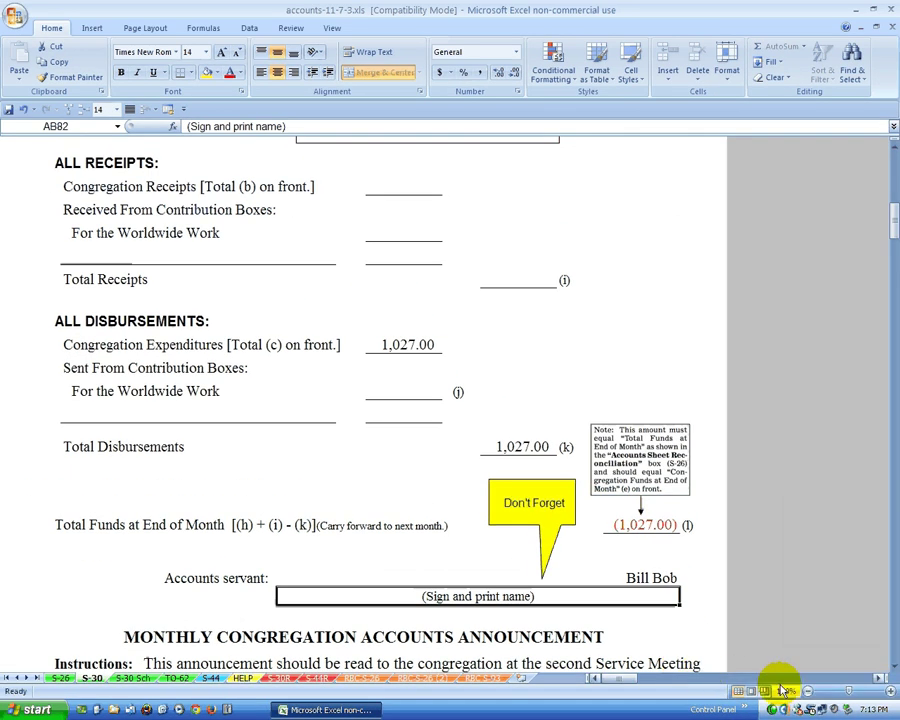
key(ctrl+Home)
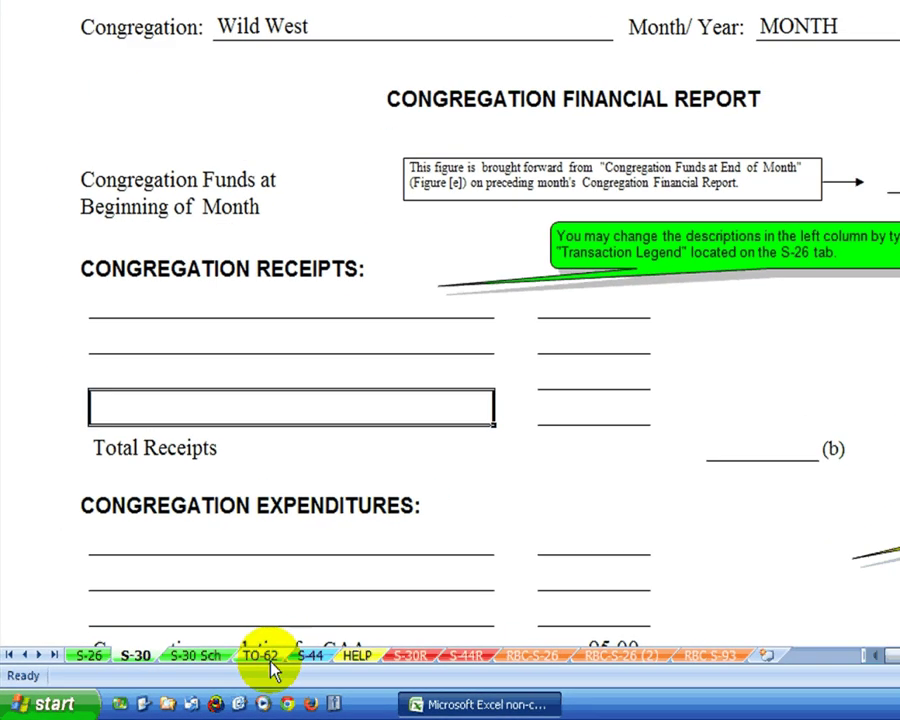
On the TO-62 sheet, replace the "type your name here" placeholder with the accounts servant's name
click(254, 658)
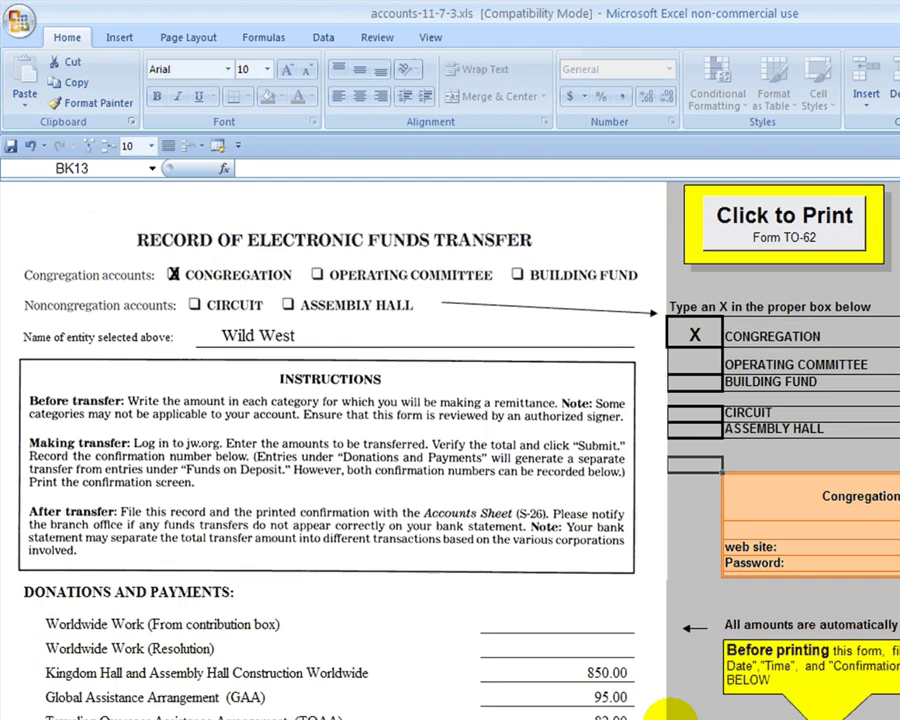
key(Page_Down)
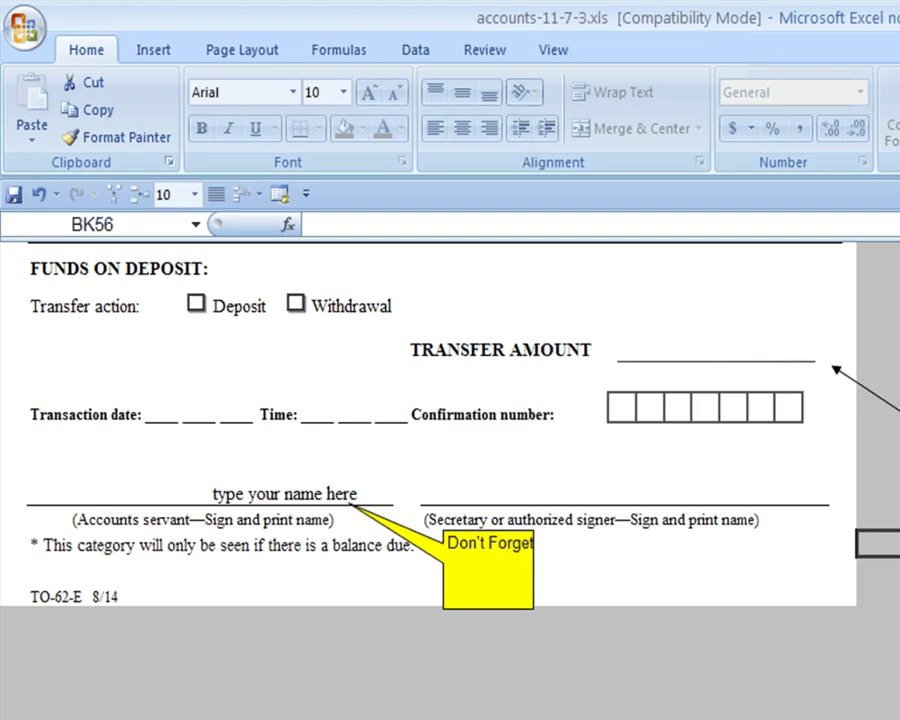
click(266, 497)
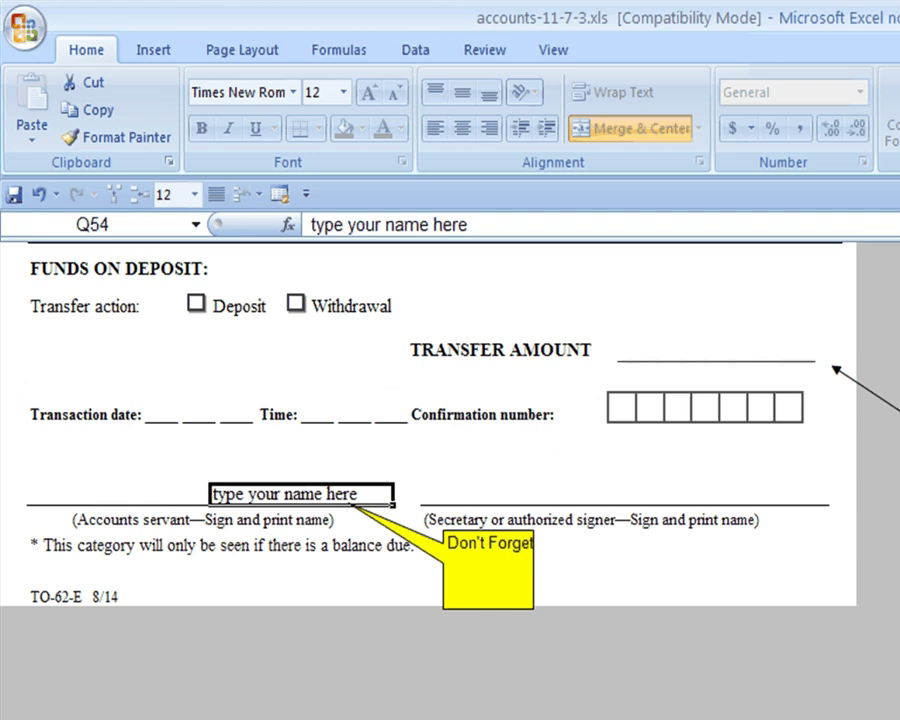
text(B)
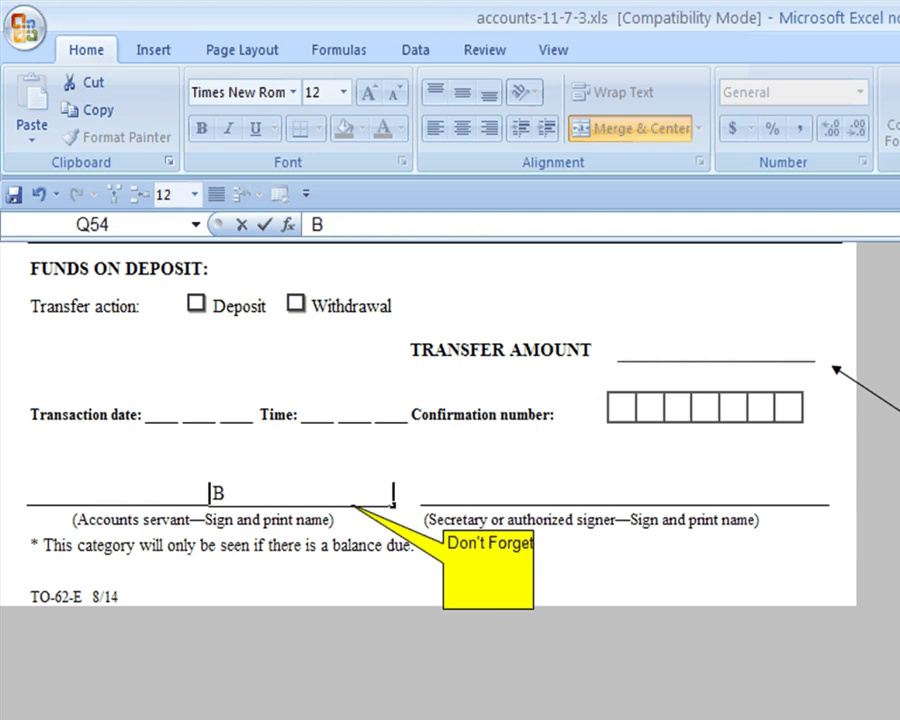
text(ill Bob)
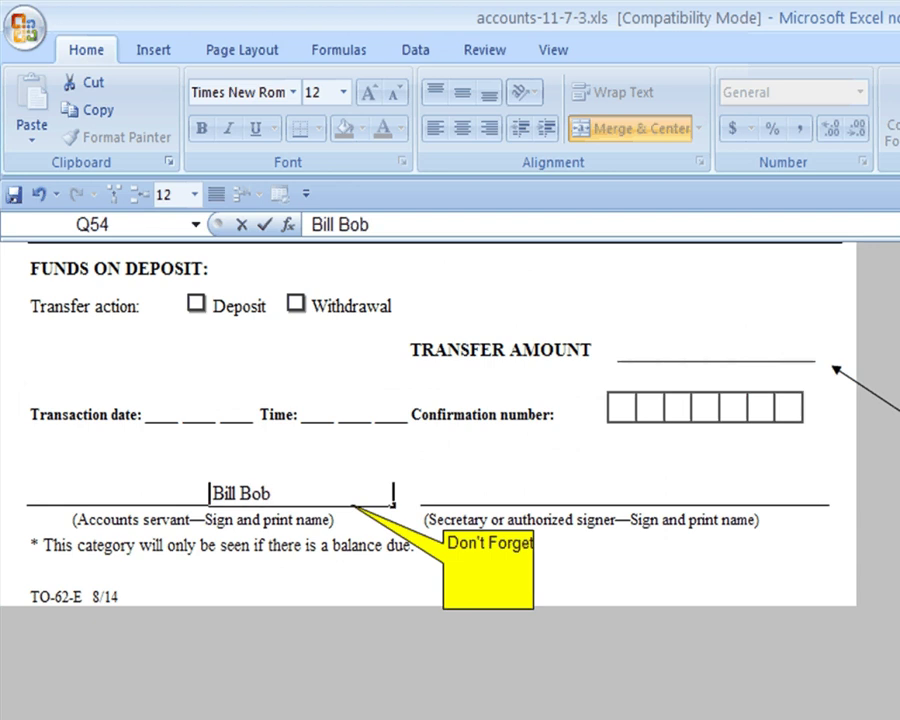
key(Return)
key(ctrl+Up)
key(ctrl+Up)
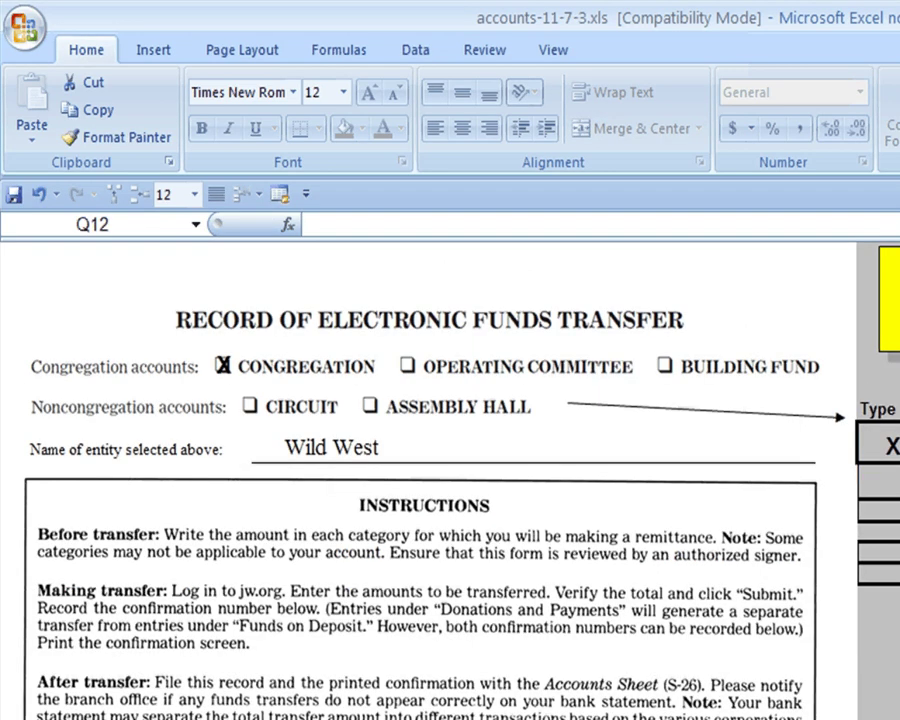
From the S-26 sheet, save a copy as an Excel 97-2003 workbook named "wild west-MASTER-11-7-3.xls", declining conversion to Office Open XML format
click(59, 678)
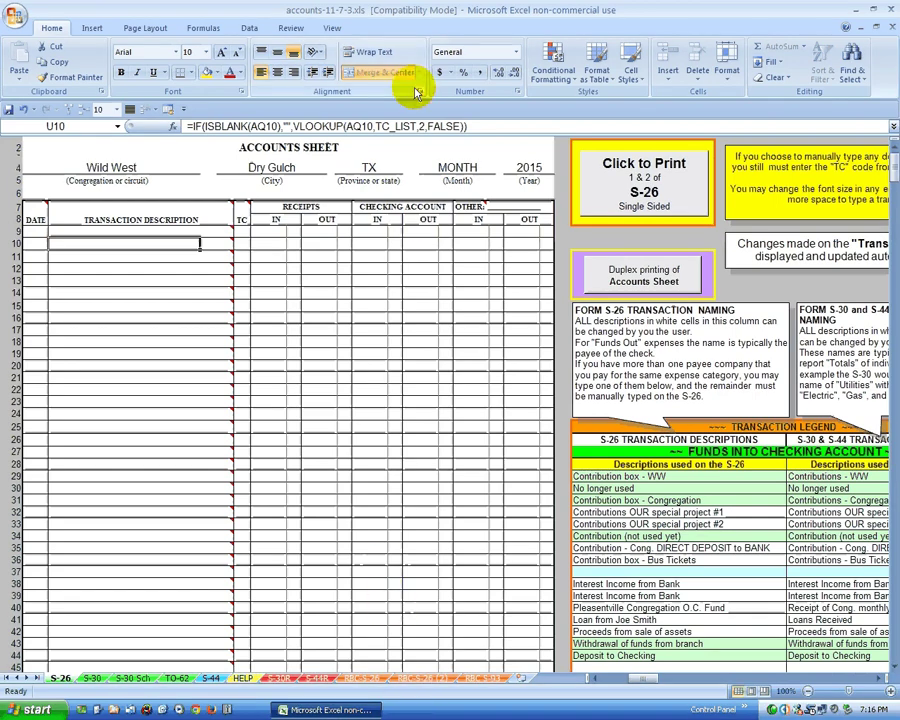
click(462, 166)
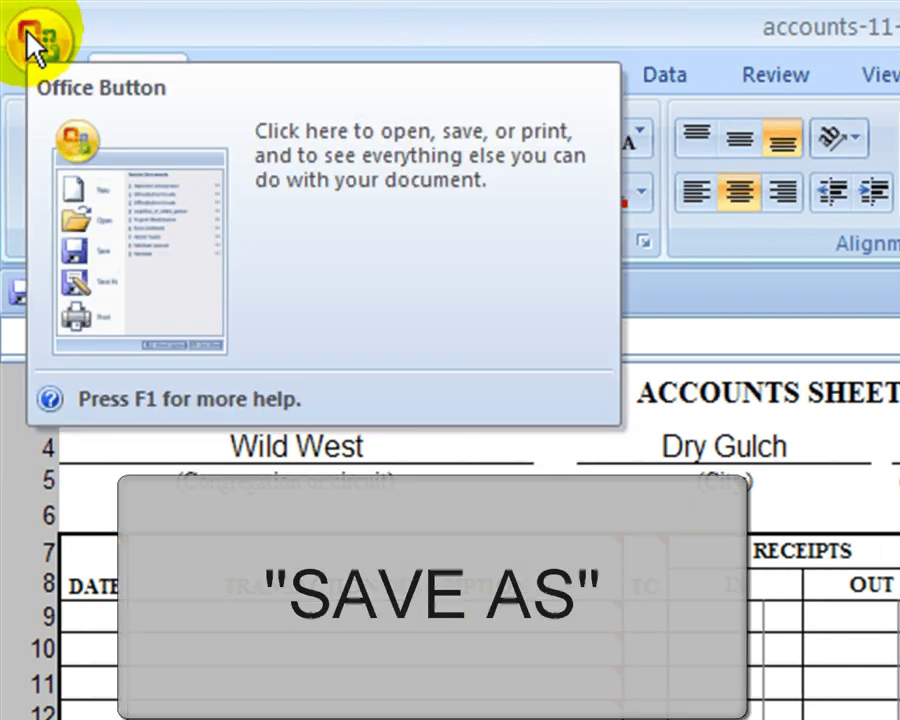
click(30, 40)
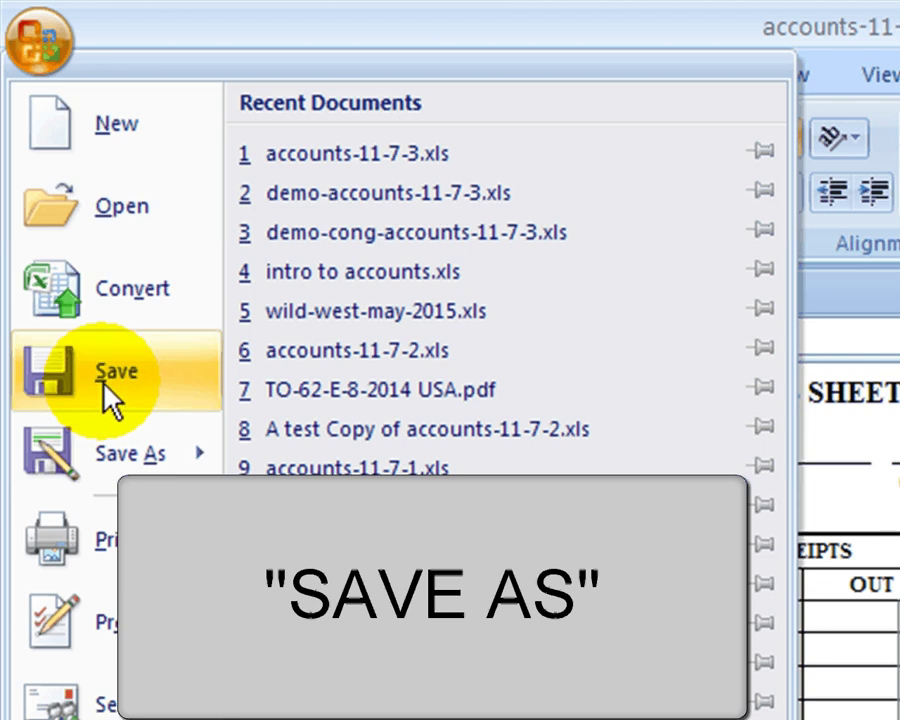
mouse_move(110, 430)
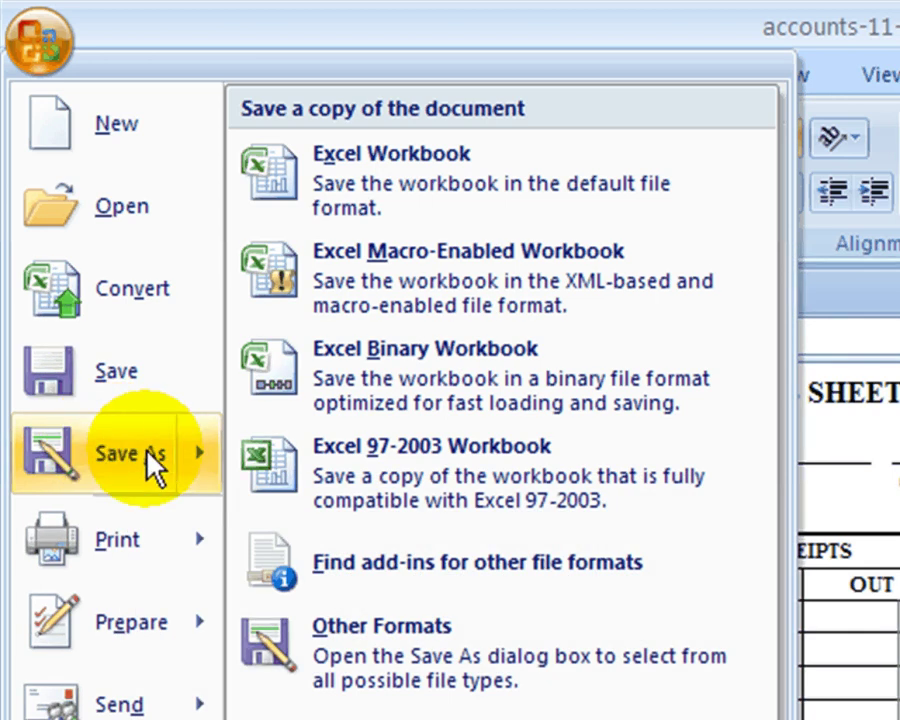
click(395, 480)
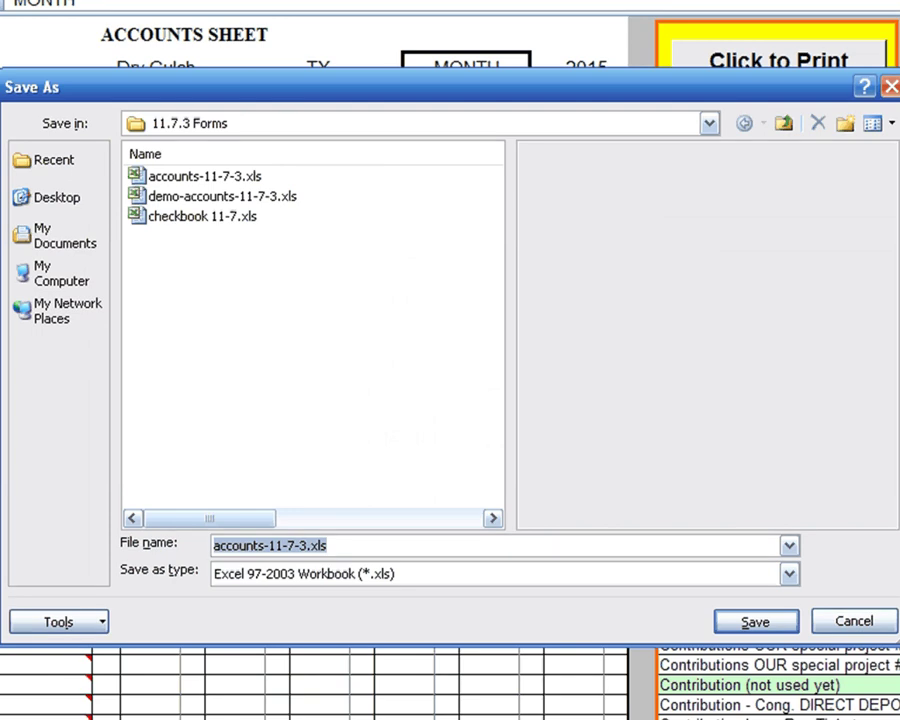
click(273, 611)
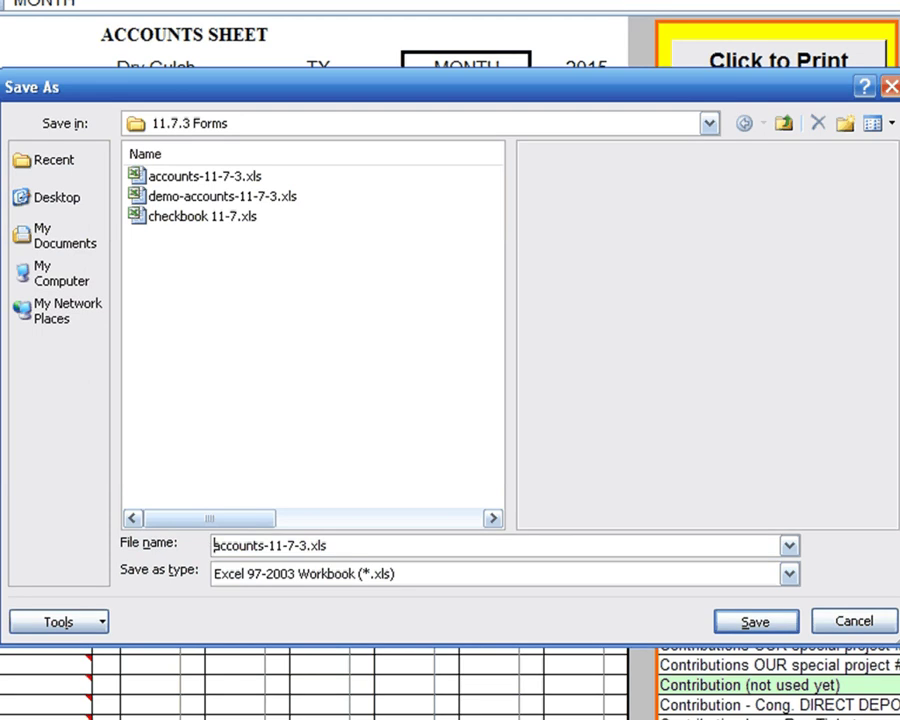
text(wild )
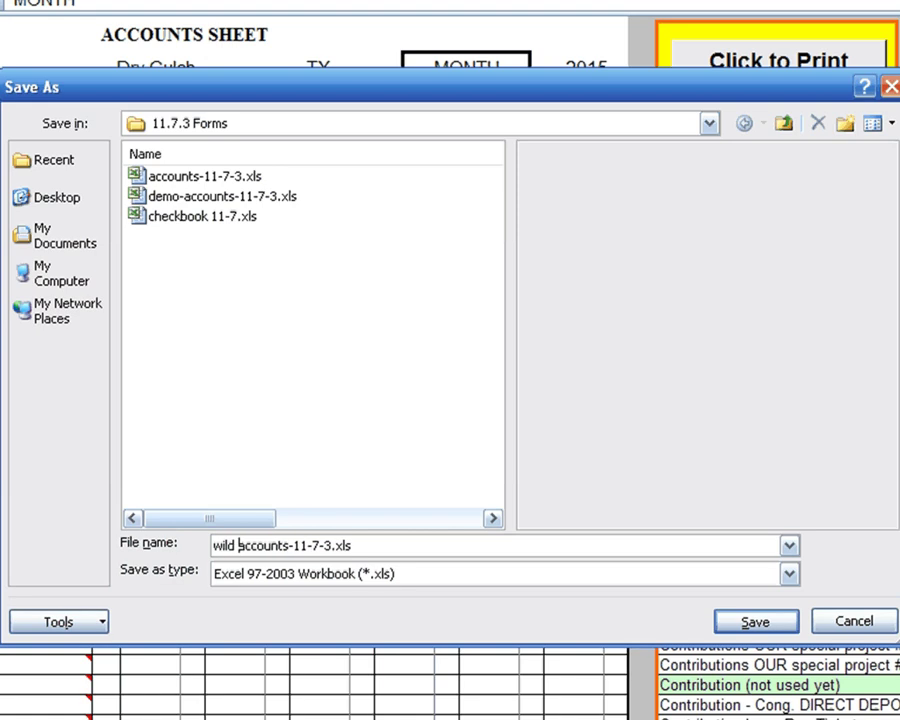
text(wes)
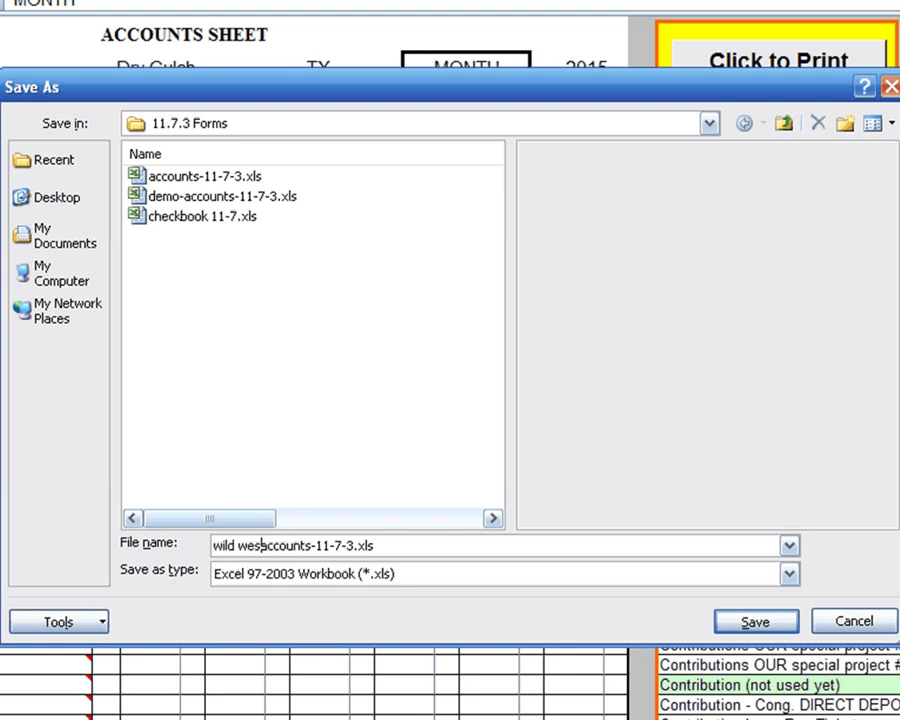
text(t-)
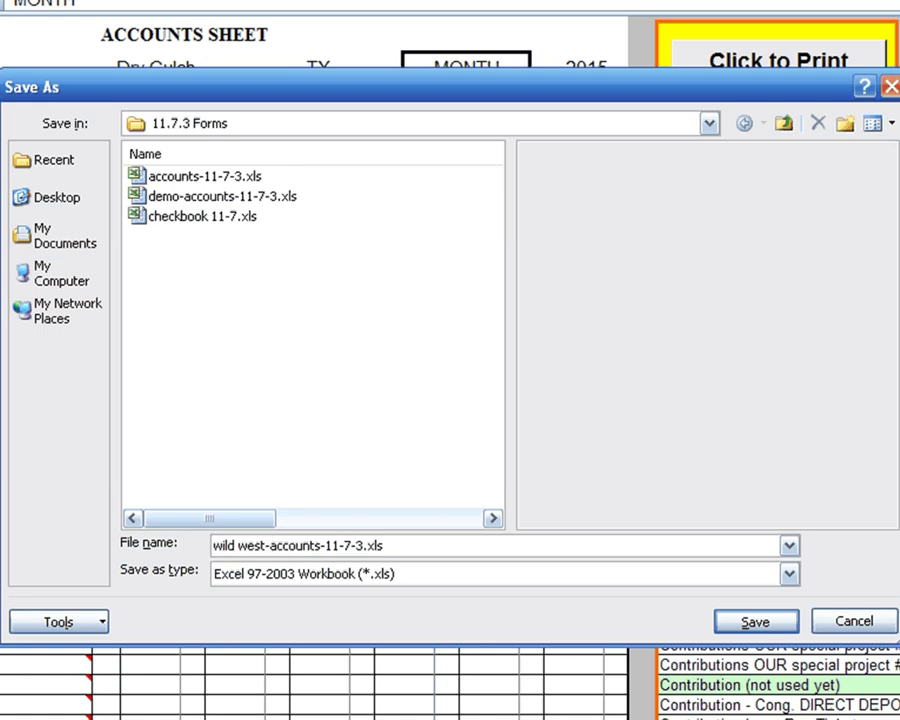
text(MAST)
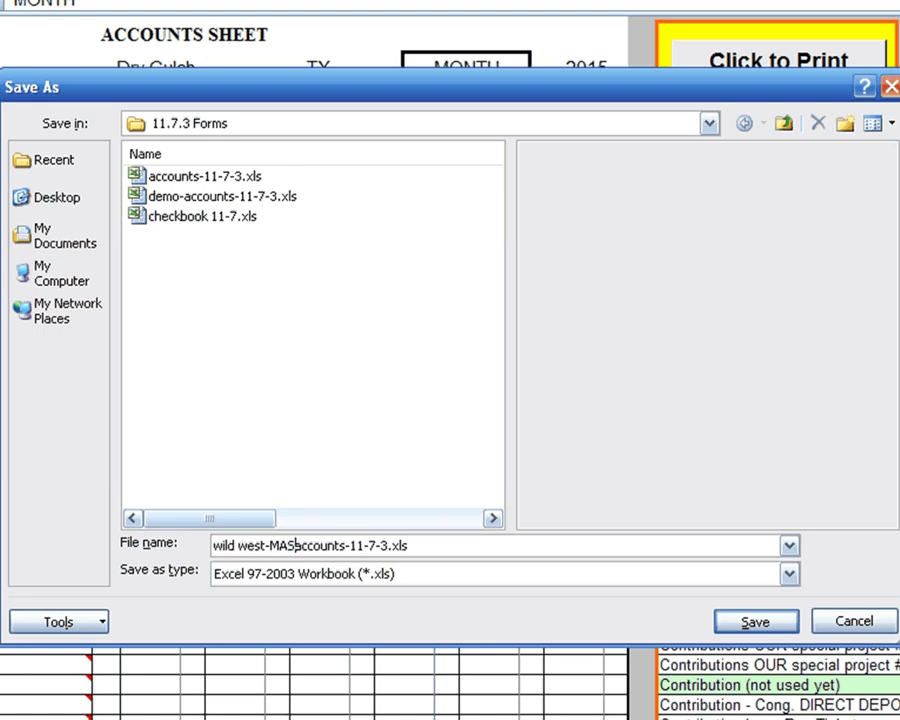
text(ER)
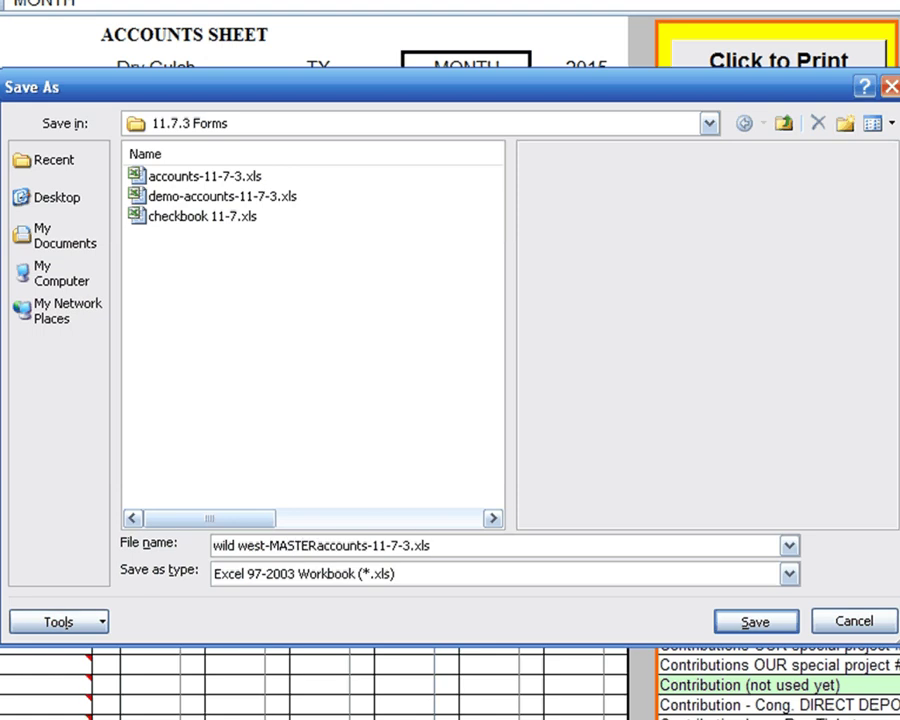
key(Delete)
key(Delete)
key(Delete)
key(Delete)
key(Delete)
key(Delete)
key(Delete)
key(Delete)
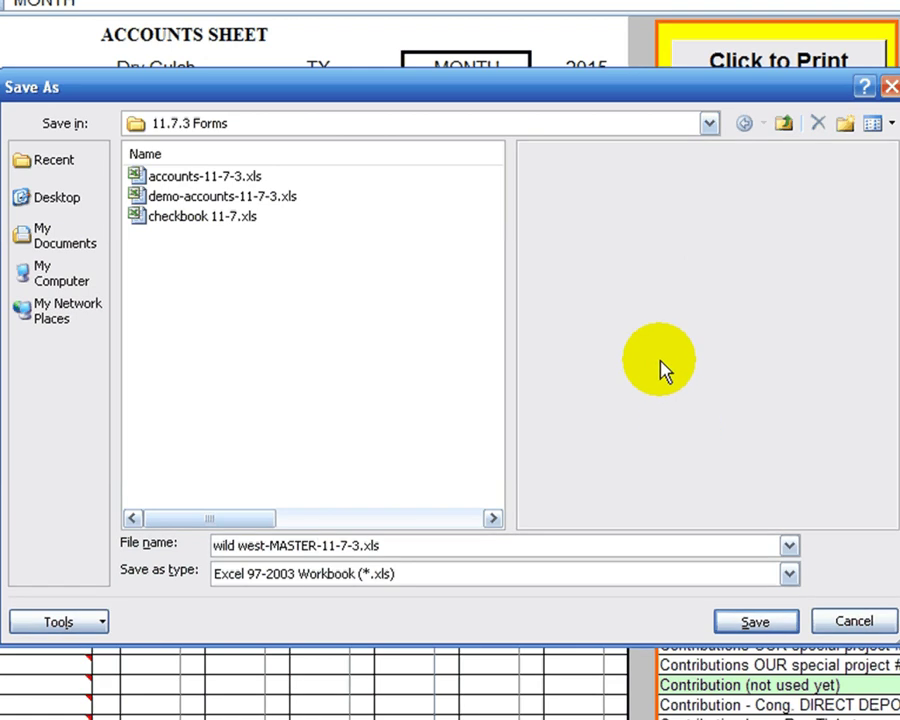
click(750, 622)
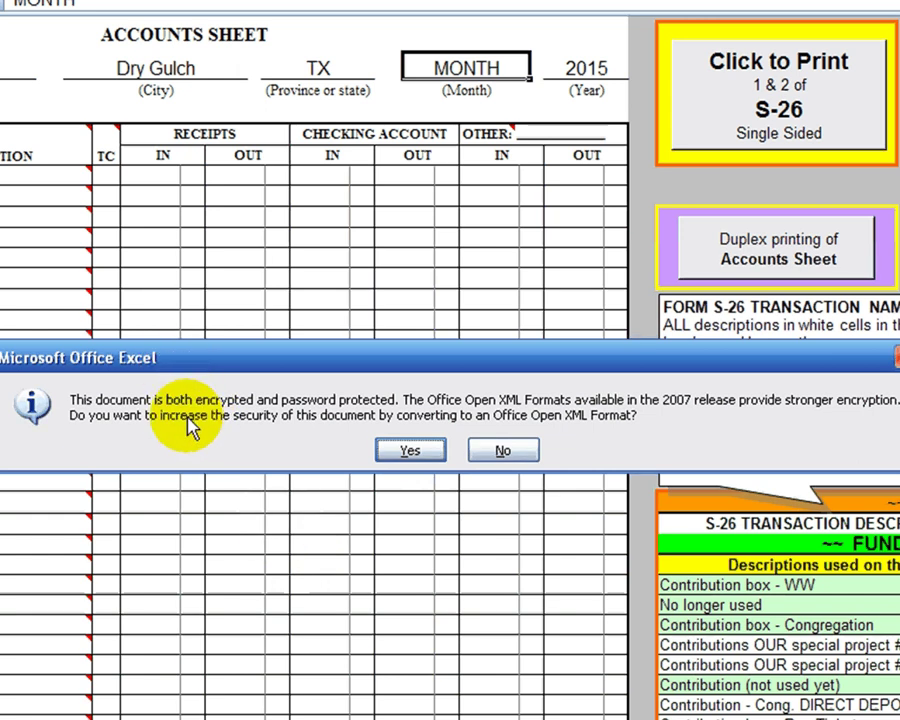
click(505, 450)
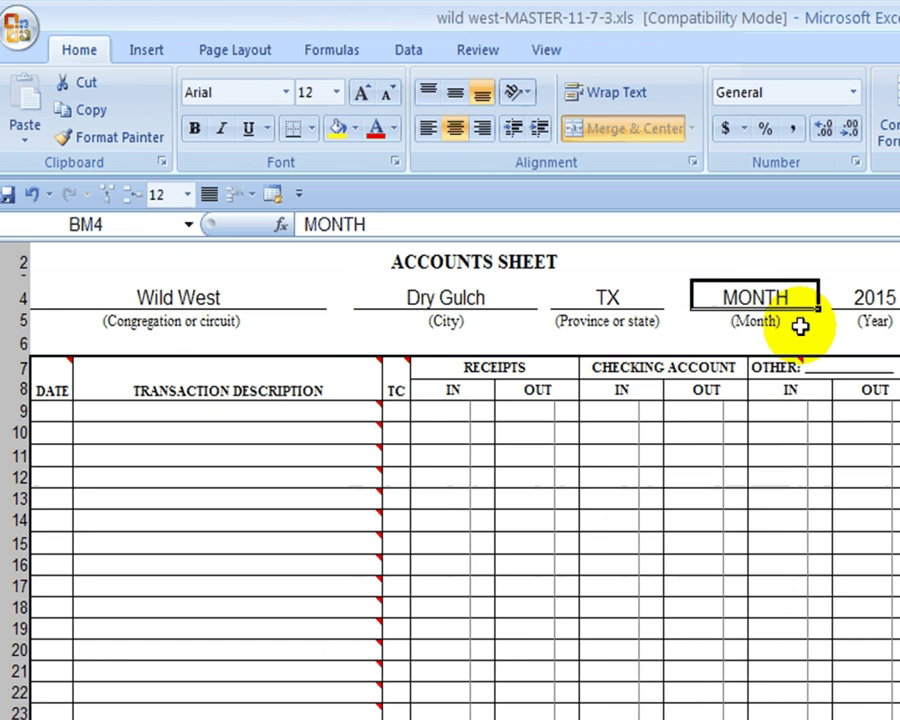
Replace the MONTH placeholder in the S-26 accounts sheet header with "January"
text(Jan)
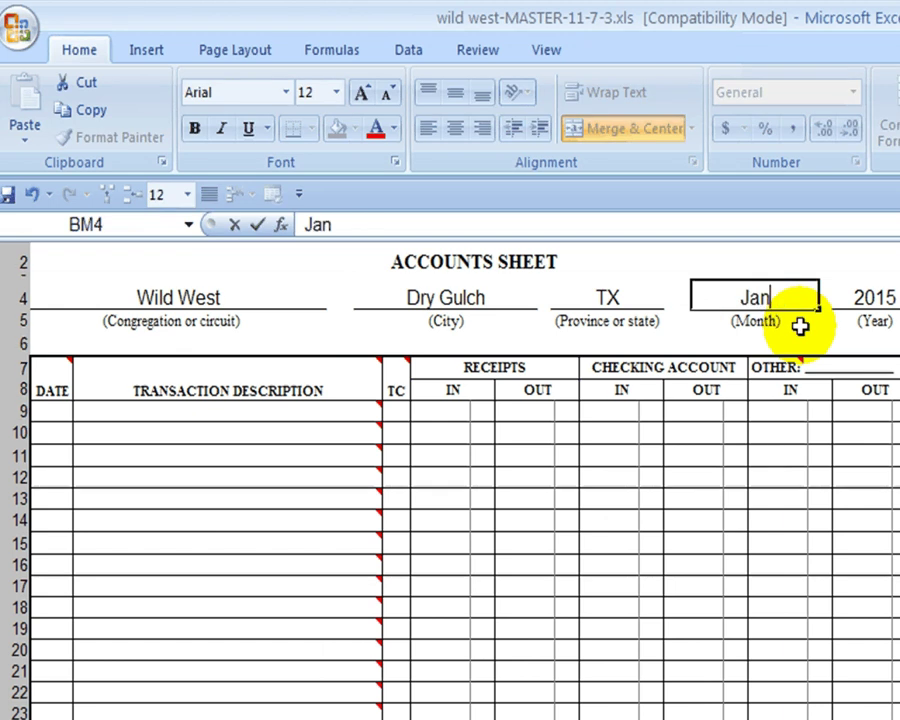
text(u)
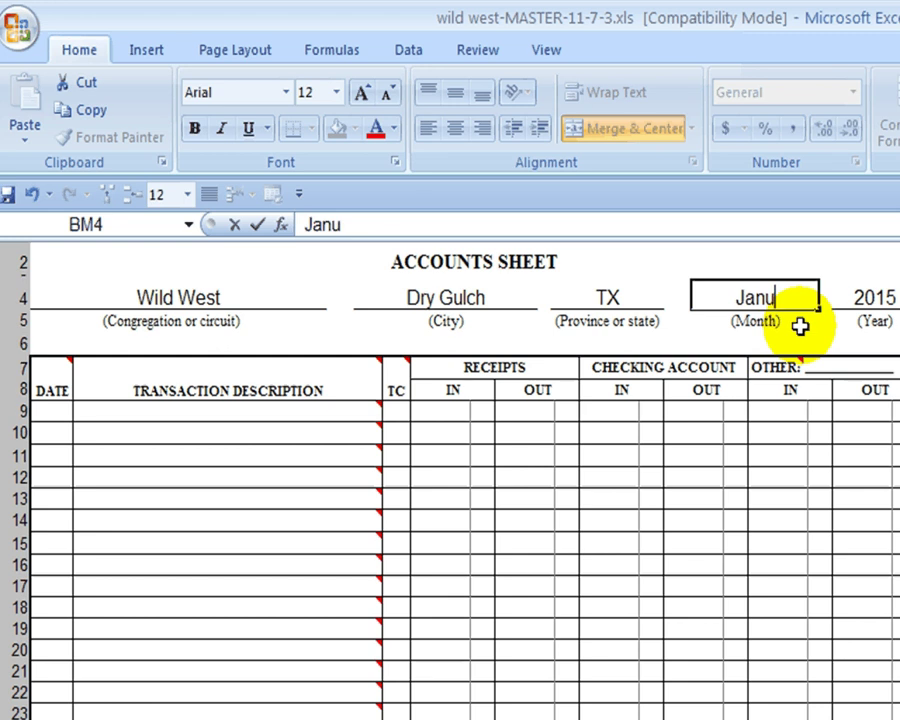
text(ary)
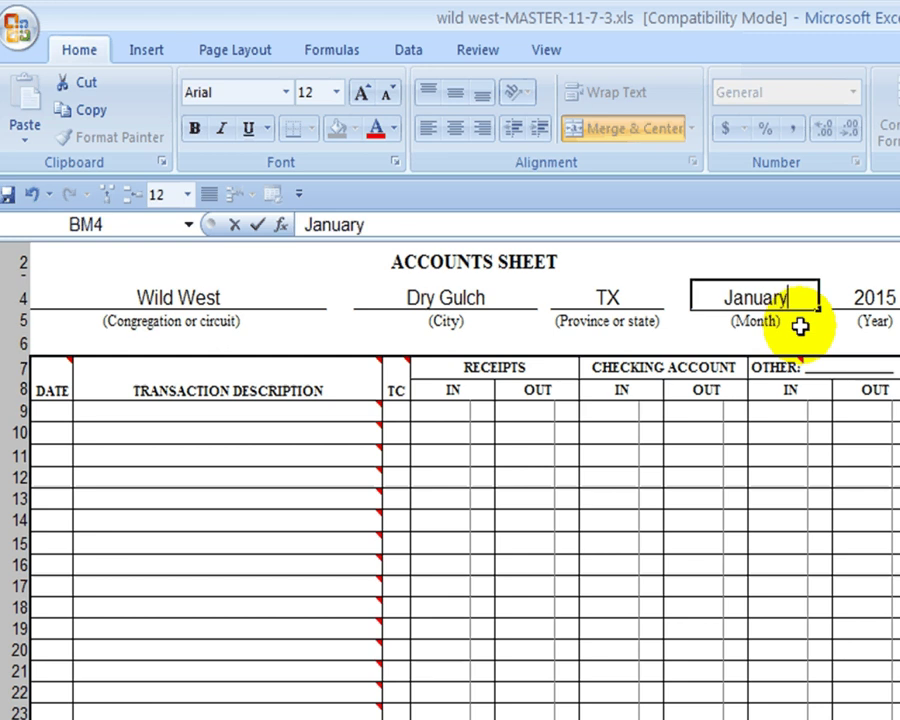
click(800, 327)
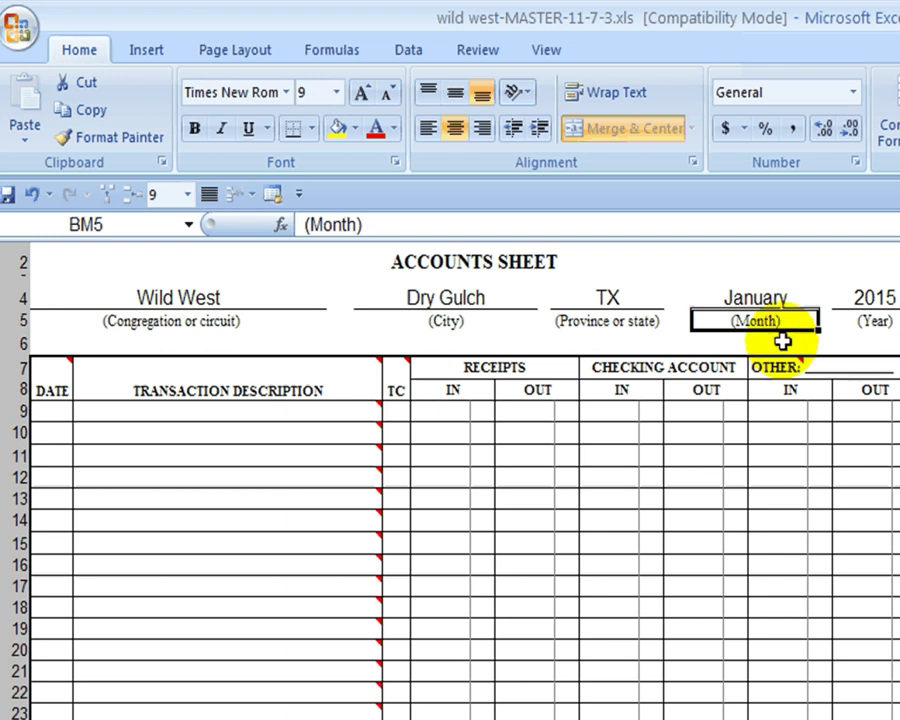
Save a copy of the master workbook in Excel 97-2003 format as "JAN-2015.xls" and select the first transaction description cell
click(12, 26)
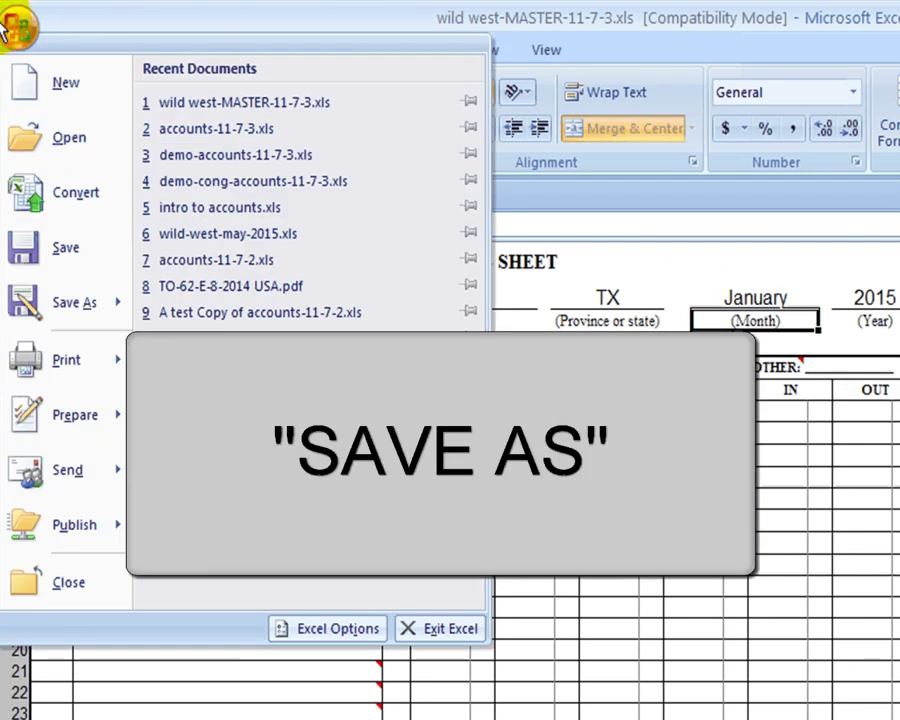
mouse_move(57, 310)
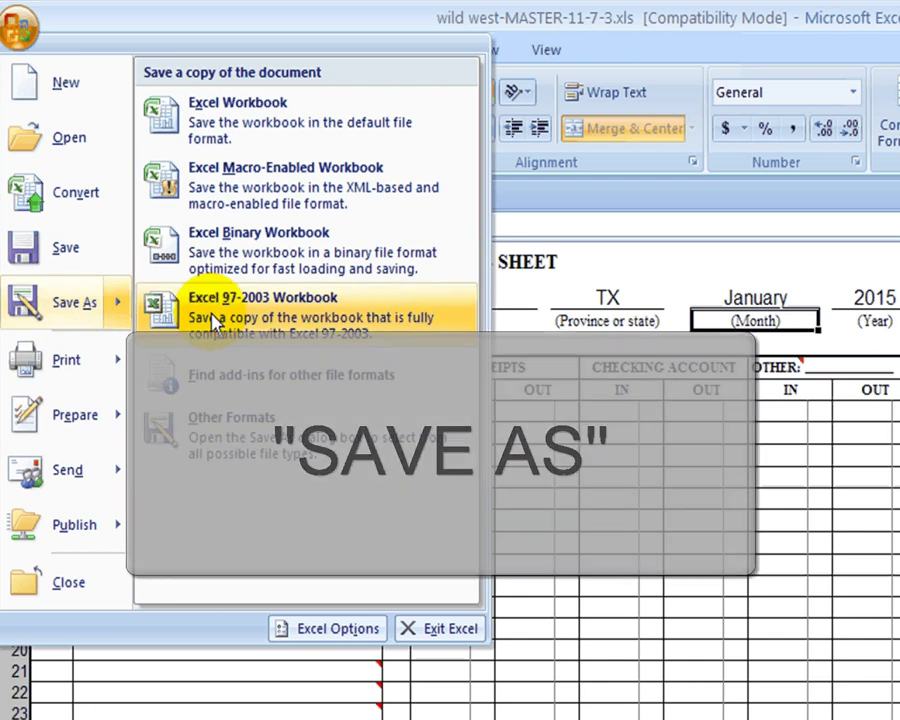
click(213, 320)
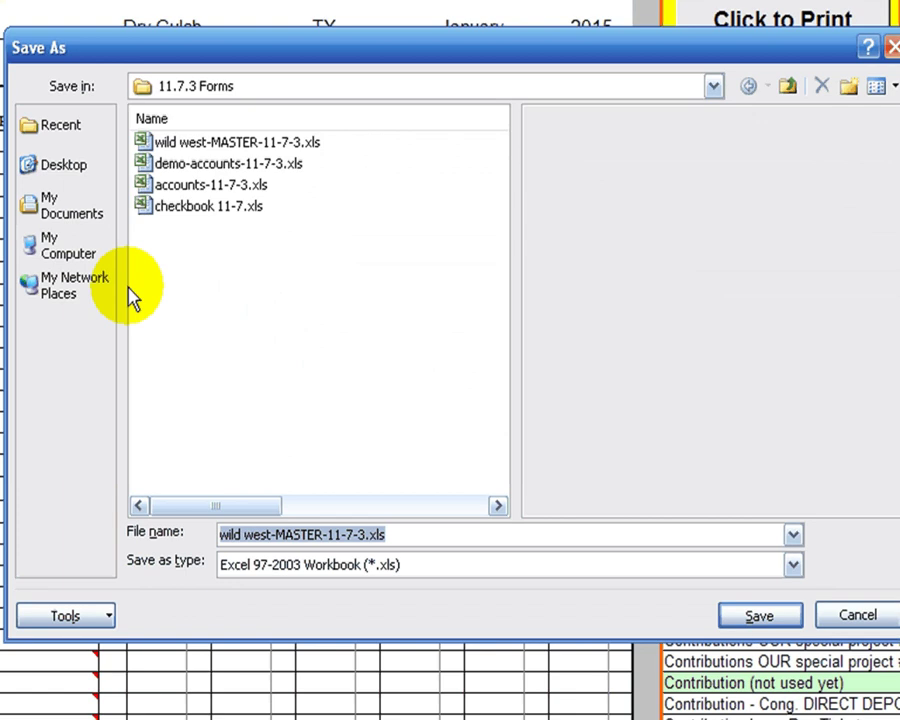
key(Home)
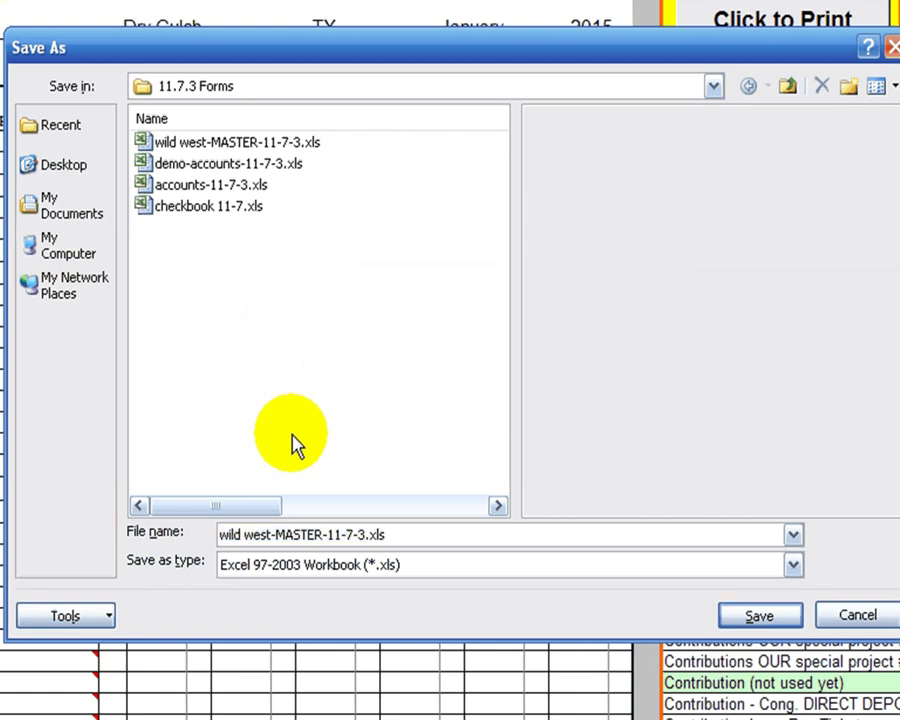
text(JAN)
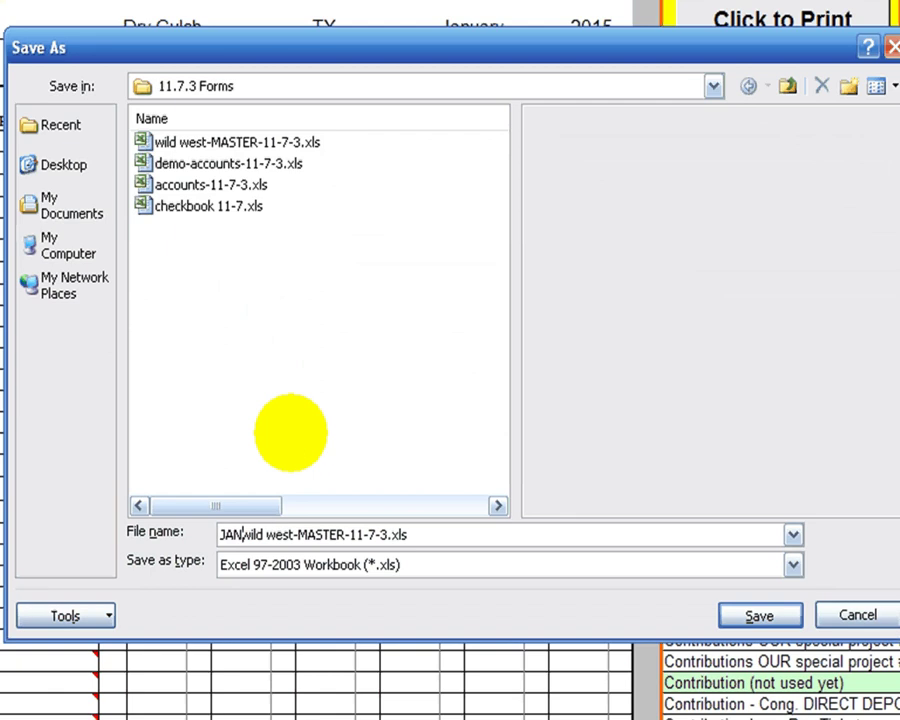
text(-201)
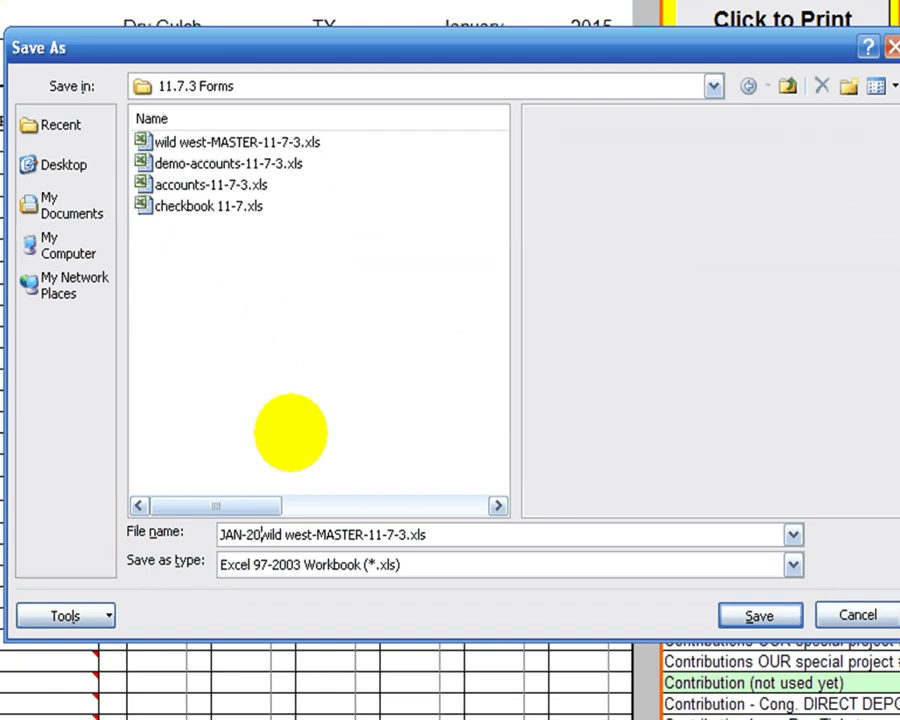
text(5)
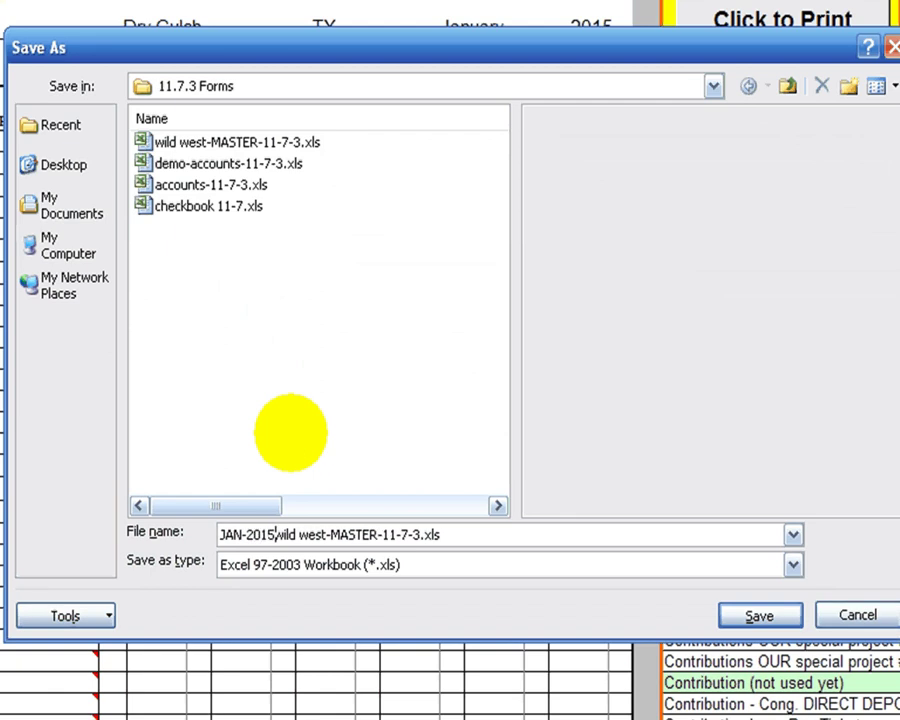
key(Delete)
key(Delete)
key(Delete)
key(Delete)
key(Delete)
key(Delete)
key(Delete)
key(Delete)
key(Delete)
key(Delete)
key(Delete)
key(Delete)
key(Delete)
key(Delete)
key(Delete)
key(Delete)
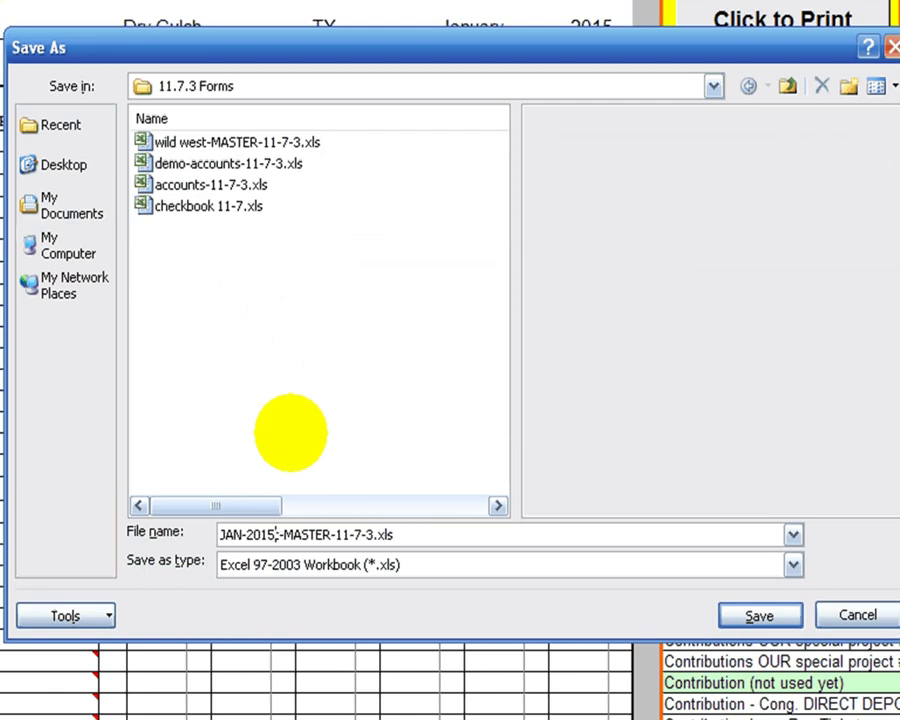
key(Delete)
key(Delete)
key(Delete)
key(Delete)
key(Delete)
key(Delete)
key(Delete)
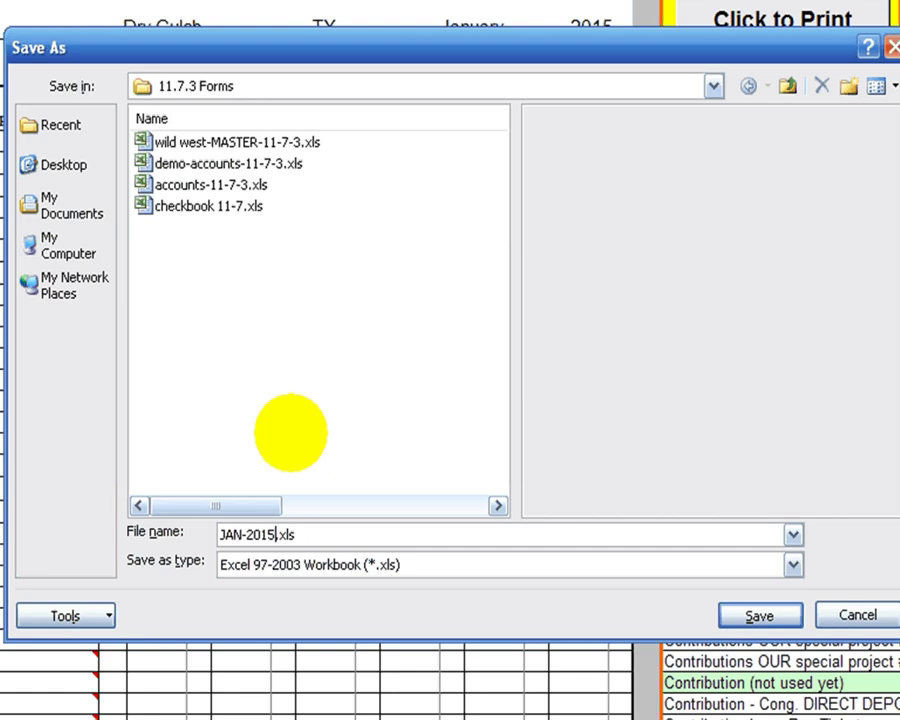
key(Return)
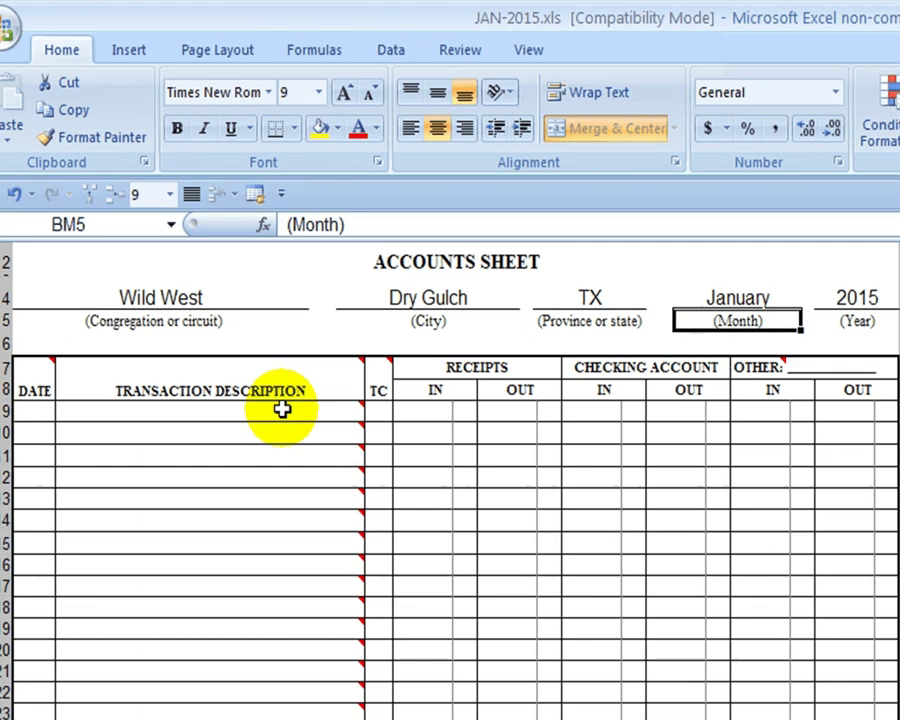
click(241, 430)
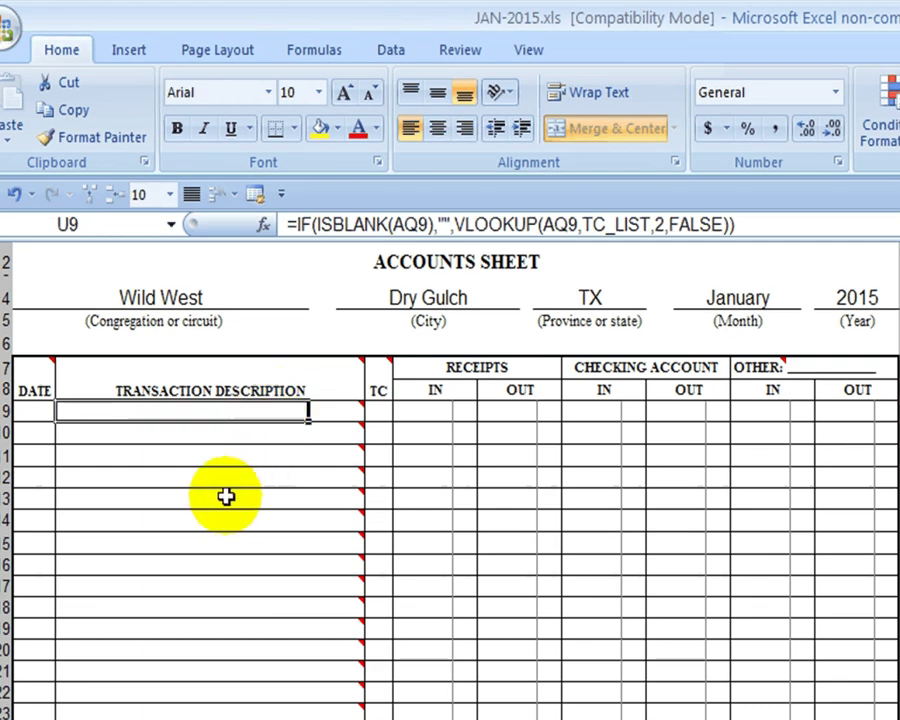